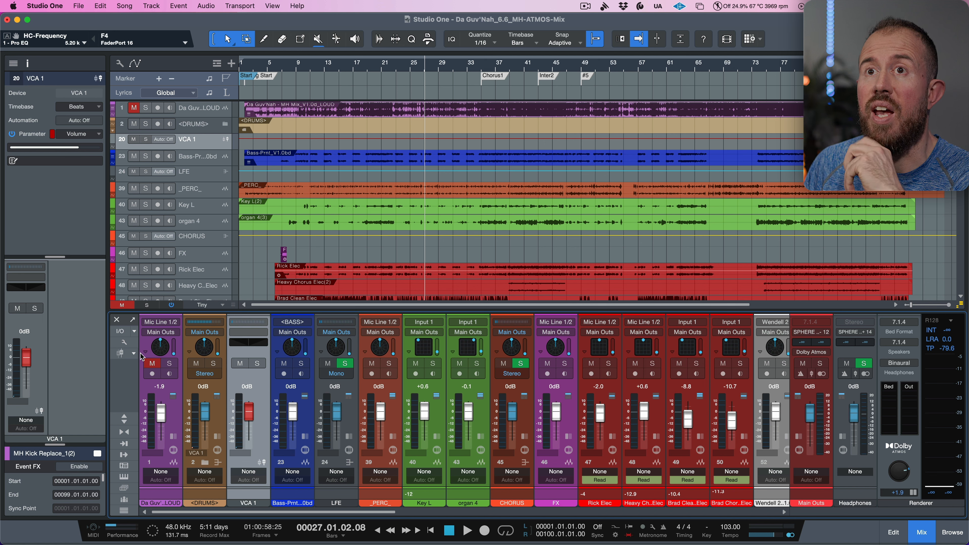
# - Set the console to keep VCA channels to the right and bring the end of the mixer into view
pyautogui.click(126, 343)
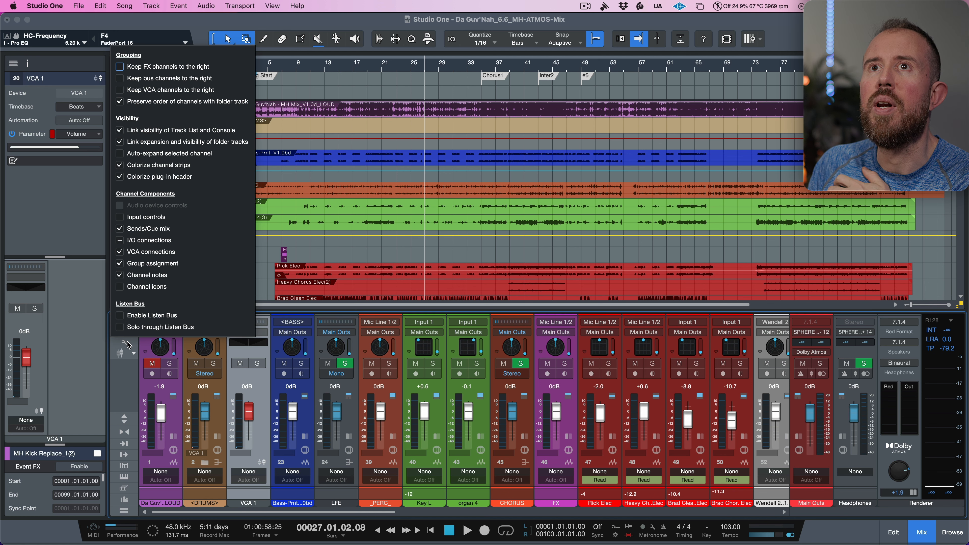
pyautogui.click(119, 90)
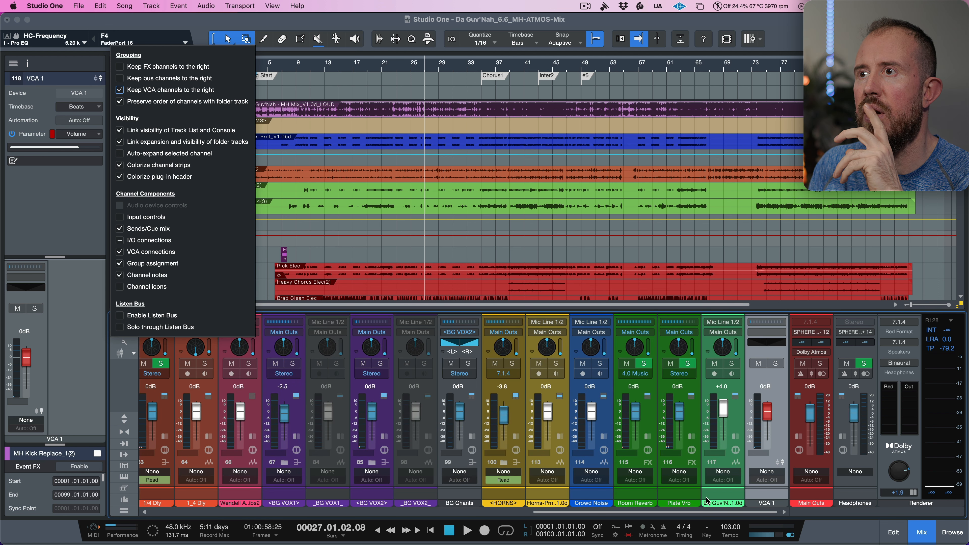
pyautogui.click(712, 515)
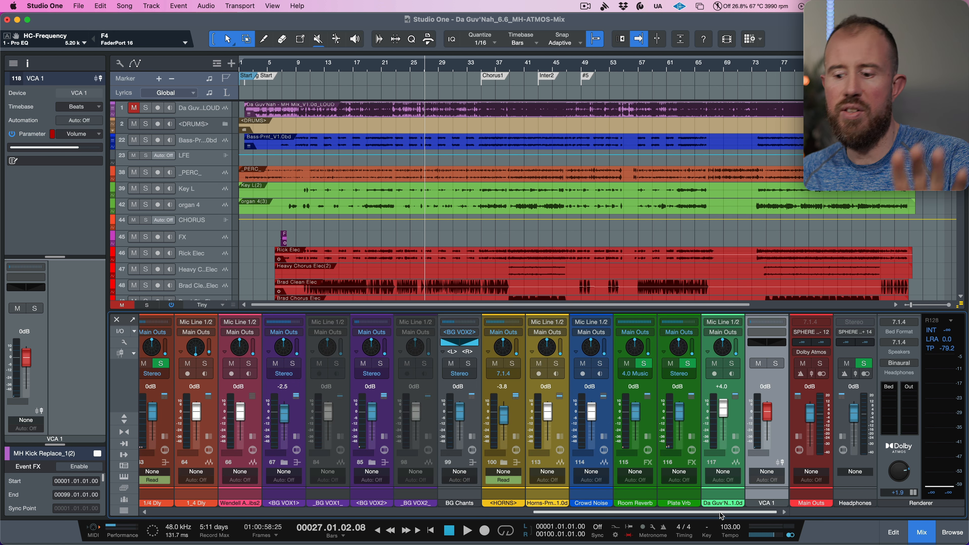
# - Rename the VCA 1 channel as DRUMS
pyautogui.doubleClick(767, 504)
pyautogui.write('DRUMS')
pyautogui.press('Return')
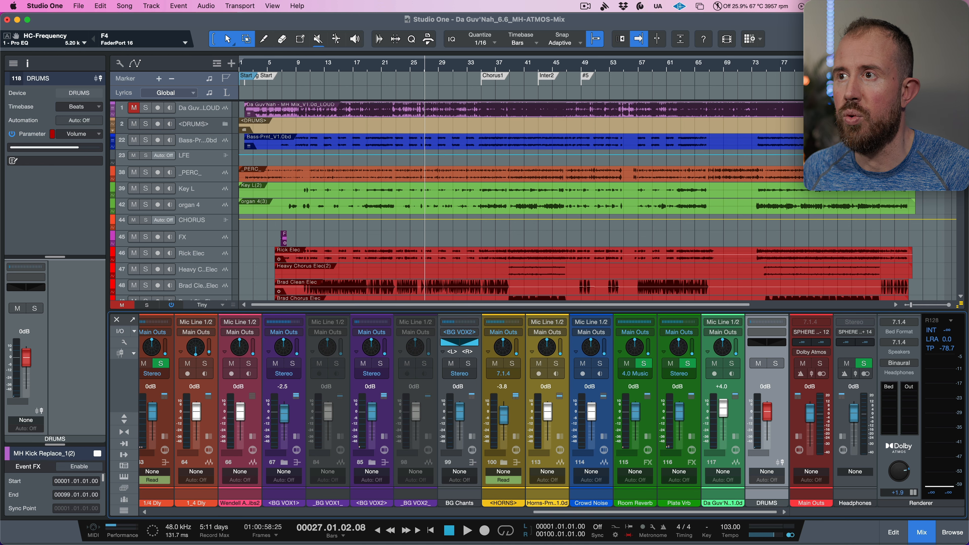
# - Add a VCA for the blue bass channel at the start of the console and name it BASS
pyautogui.moveTo(733, 511); pyautogui.dragTo(251, 509)
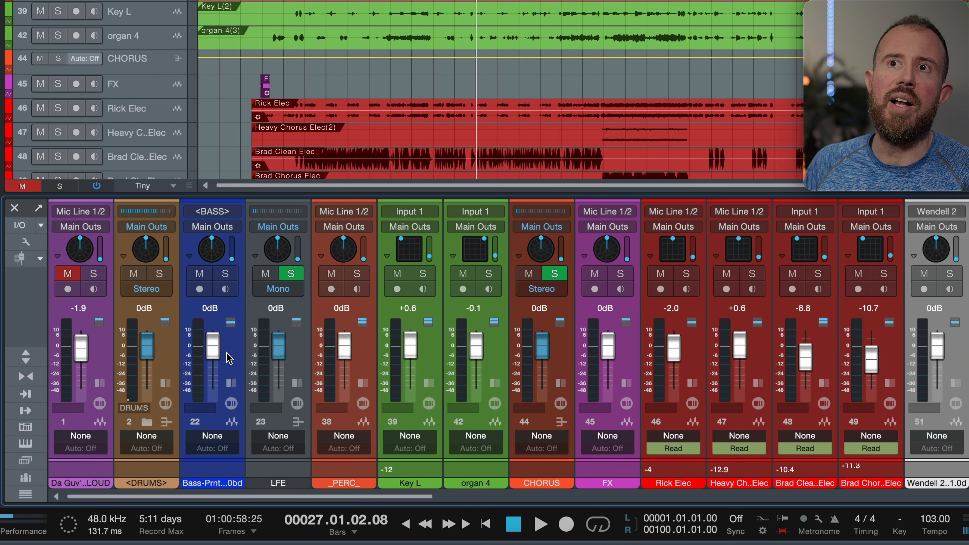
pyautogui.click(228, 357)
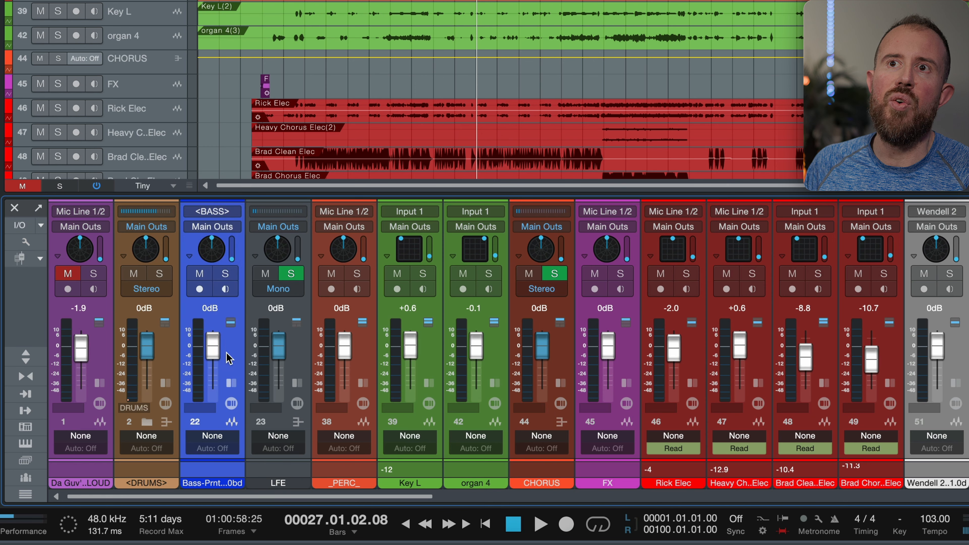
pyautogui.rightClick(227, 357)
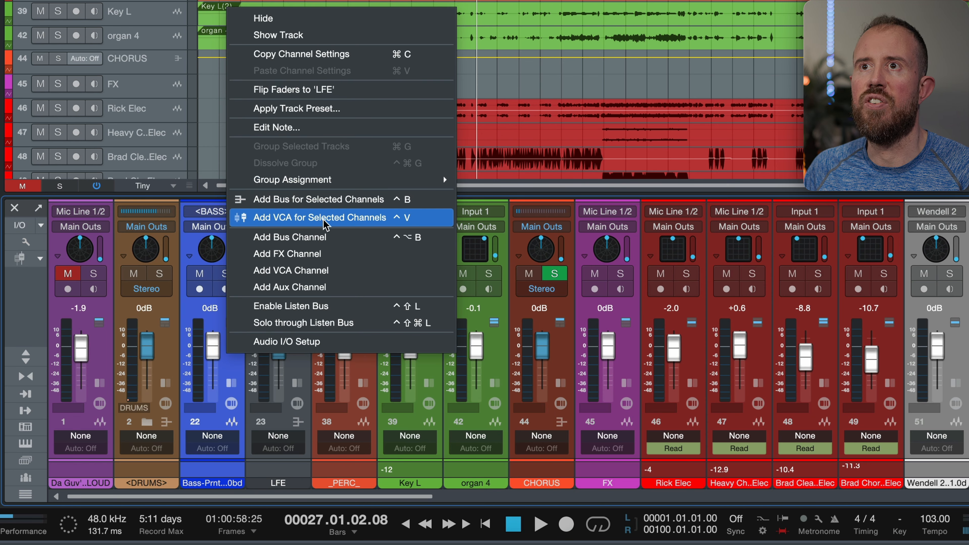
pyautogui.click(334, 217)
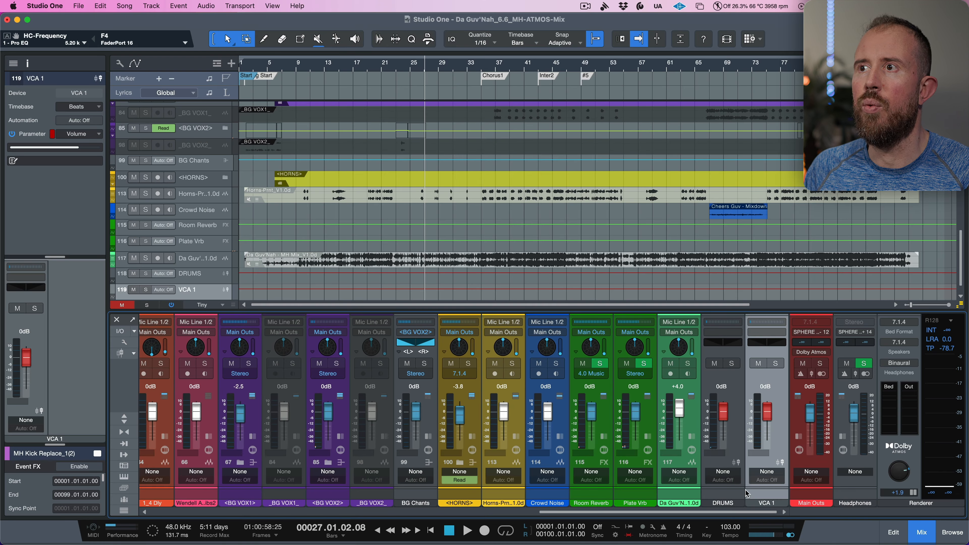
pyautogui.doubleClick(767, 503)
pyautogui.write('B')
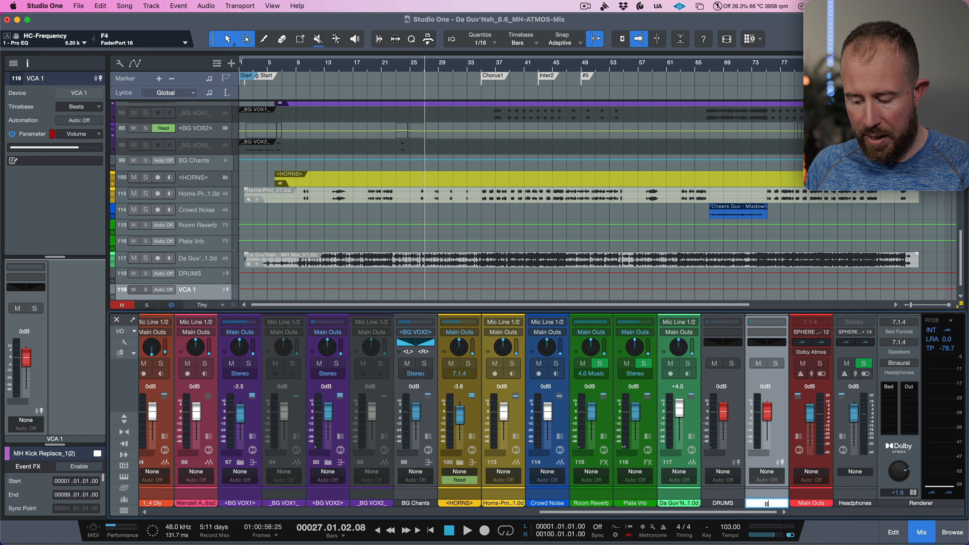
pyautogui.write('ASS')
pyautogui.press('Return')
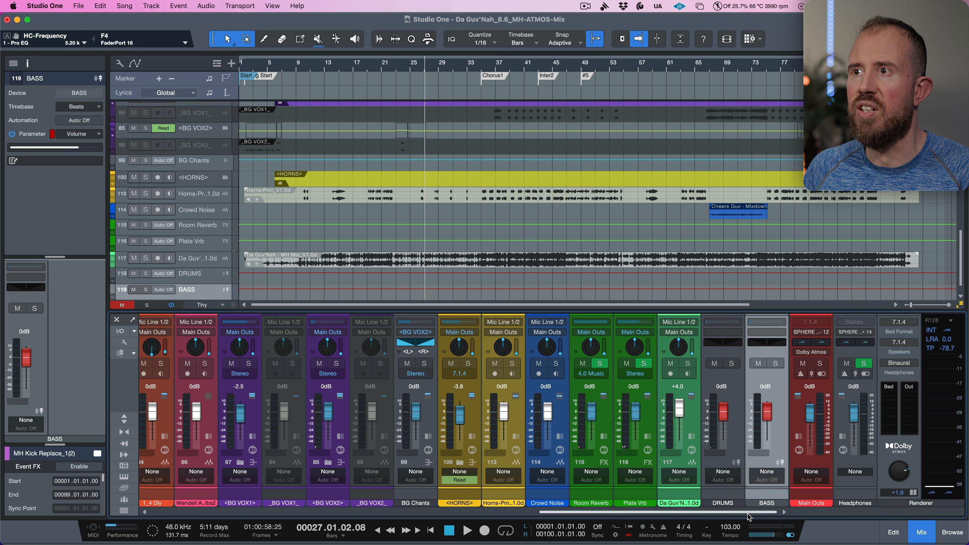
# - Solo the bass channel and expand its strip to examine its inserts and sends
pyautogui.moveTo(749, 516); pyautogui.dragTo(211, 517)
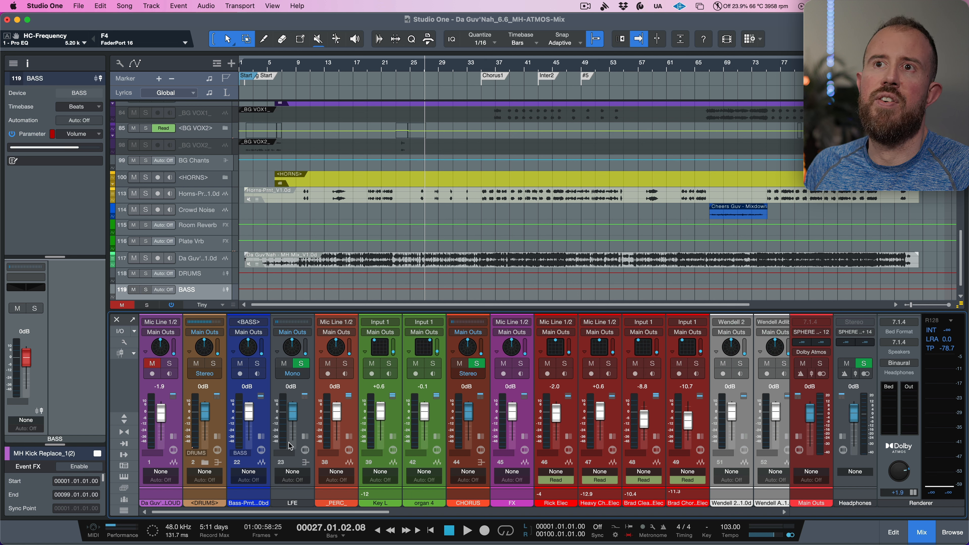
pyautogui.click(257, 365)
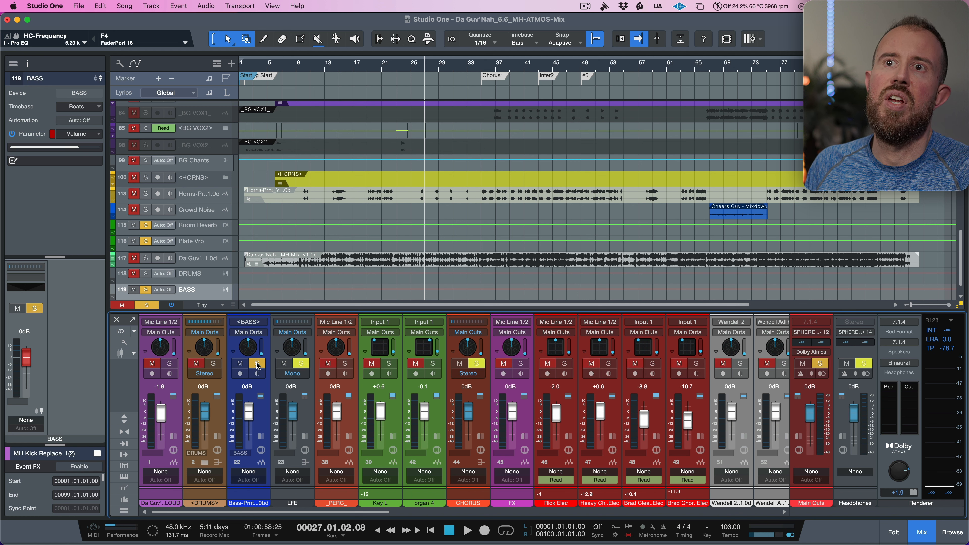
pyautogui.click(261, 437)
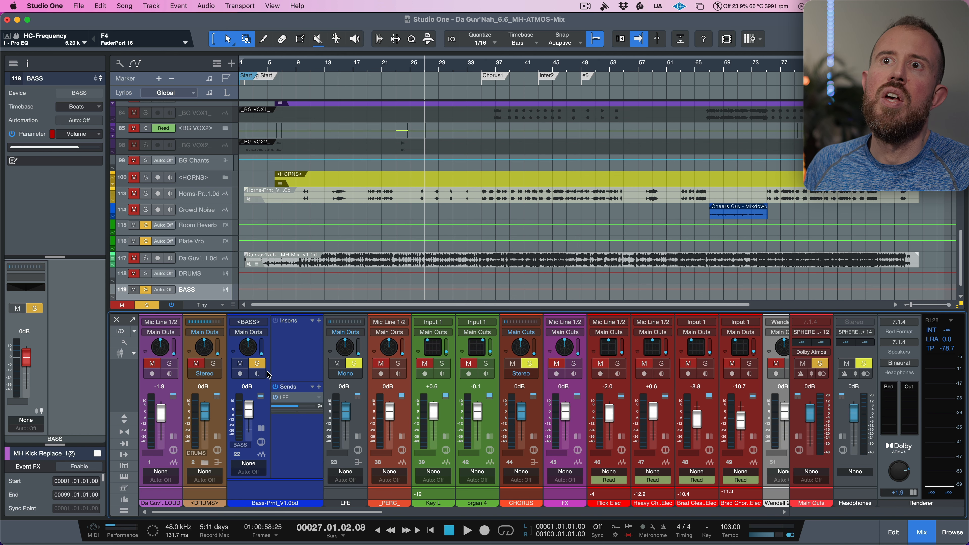
pyautogui.click(262, 428)
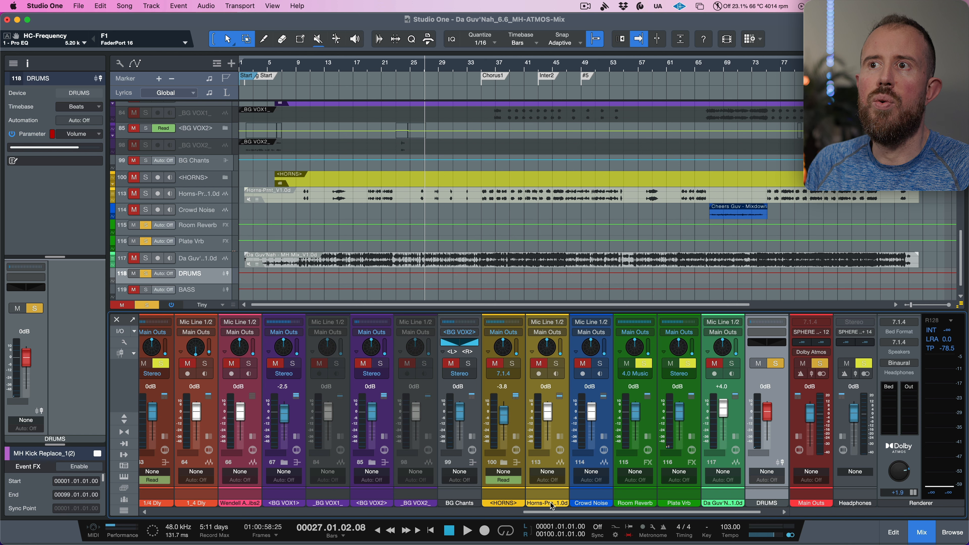
# - Add a VCA for the _PERC_ channel and name it PERC
pyautogui.moveTo(575, 512); pyautogui.dragTo(91, 538)
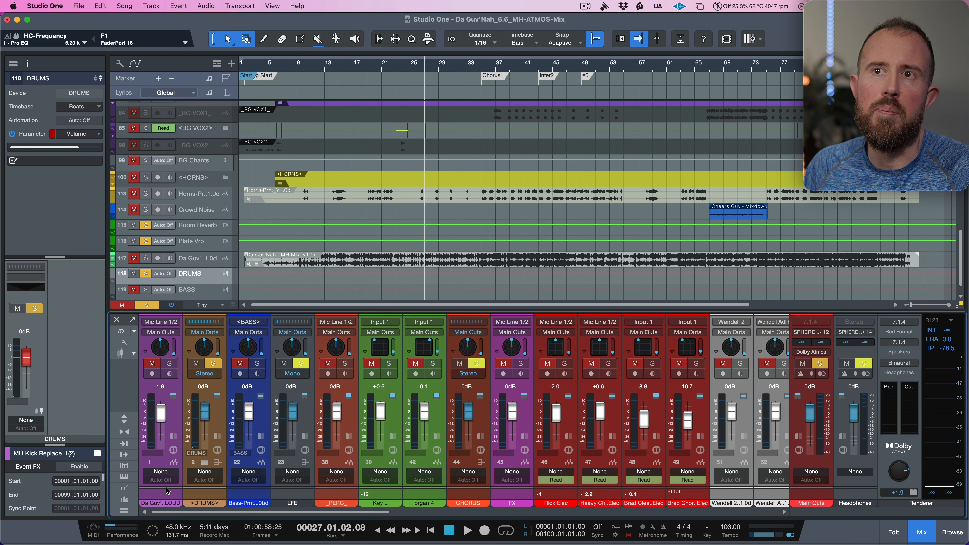
pyautogui.click(218, 419)
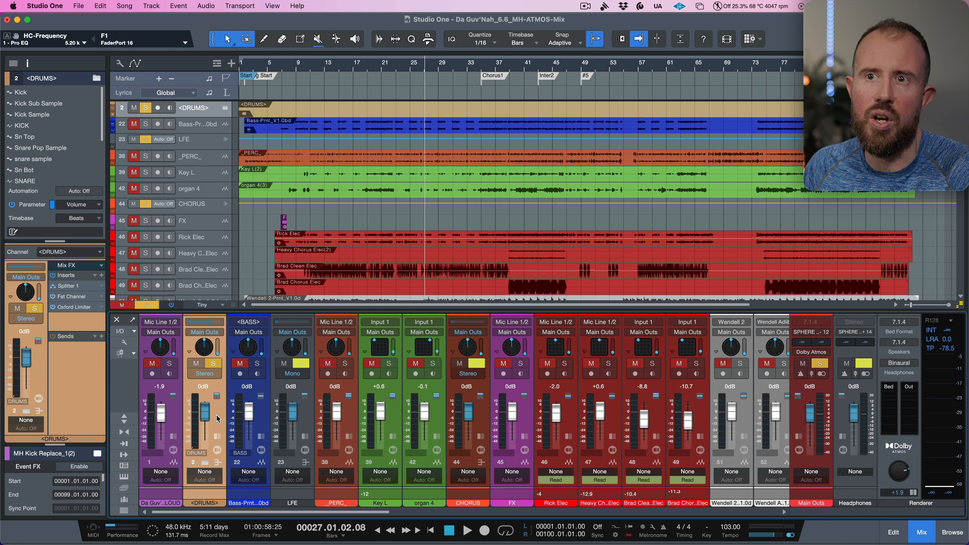
pyautogui.click(351, 415)
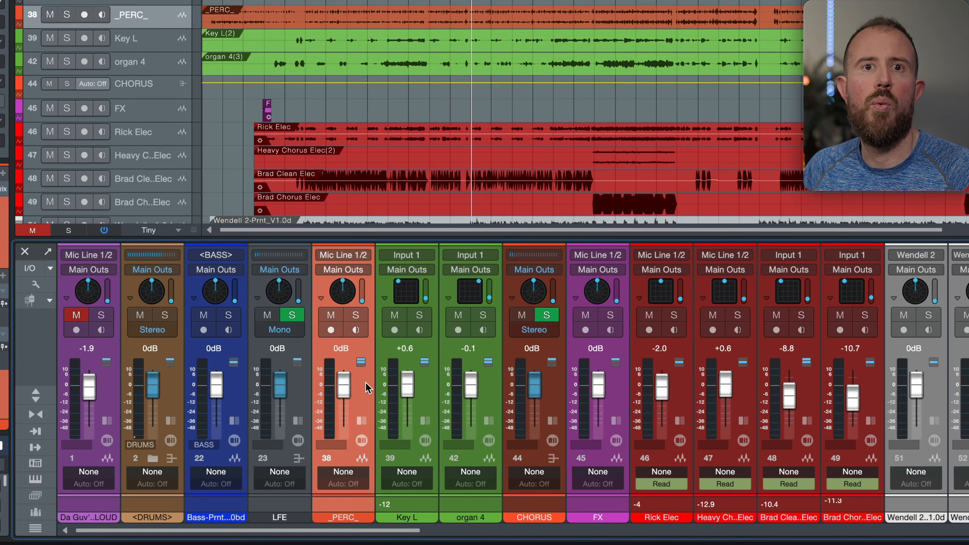
pyautogui.rightClick(352, 413)
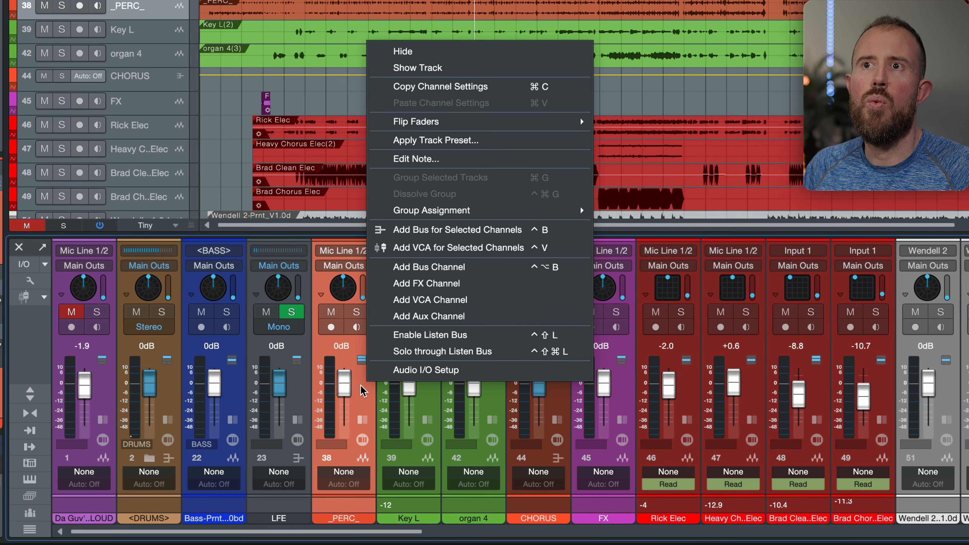
pyautogui.click(369, 378)
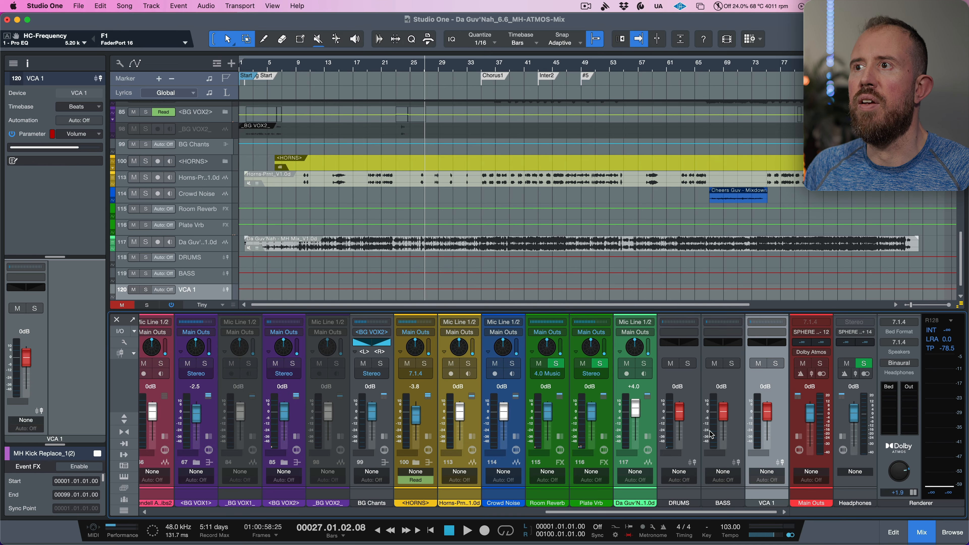
pyautogui.doubleClick(766, 503)
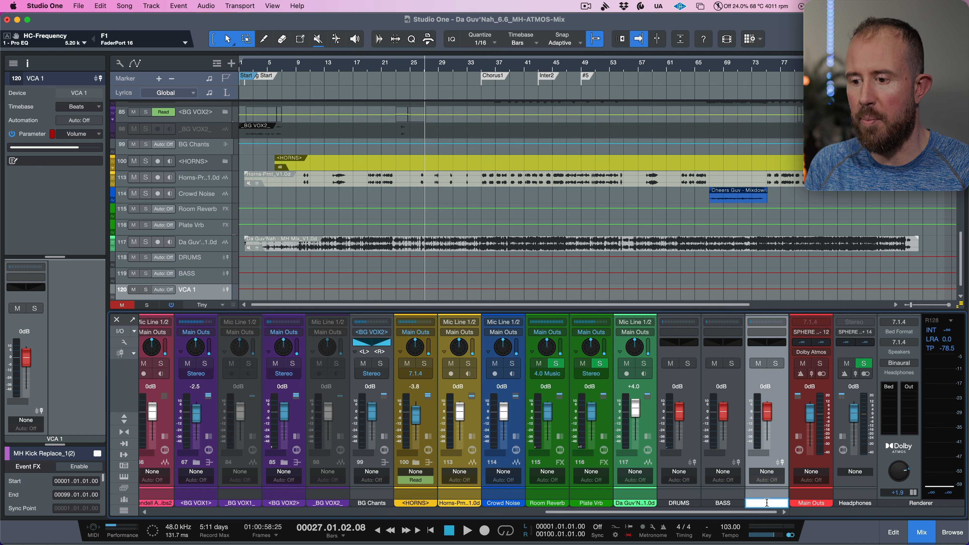
pyautogui.write('PERC')
pyautogui.press('Return')
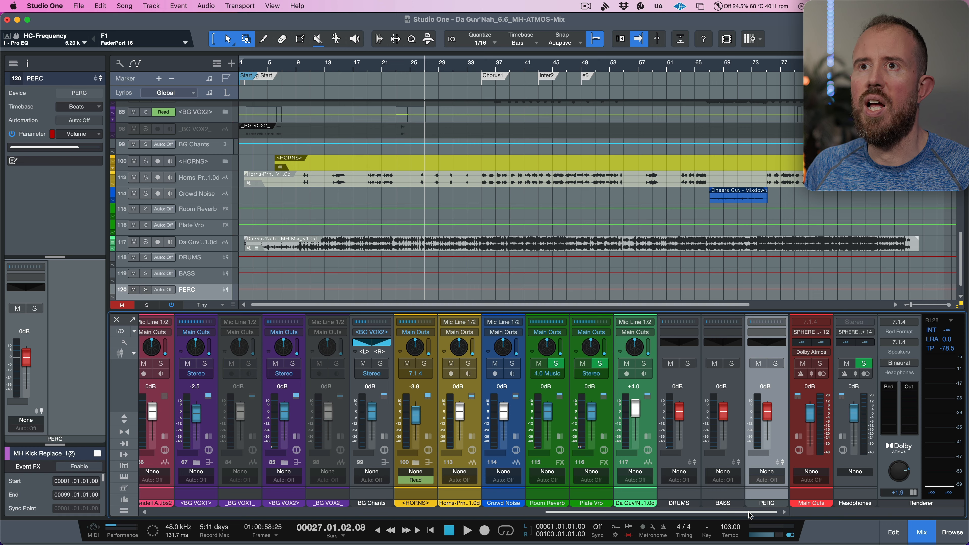
# - Add one VCA for the Key L and organ 4 channels and name it KEYS
pyautogui.moveTo(754, 513); pyautogui.dragTo(221, 524)
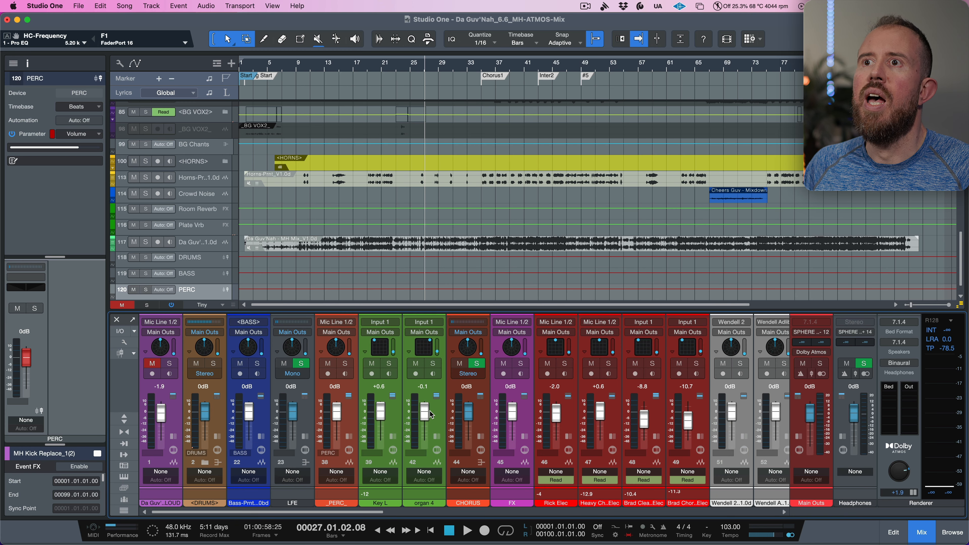
pyautogui.click(393, 413)
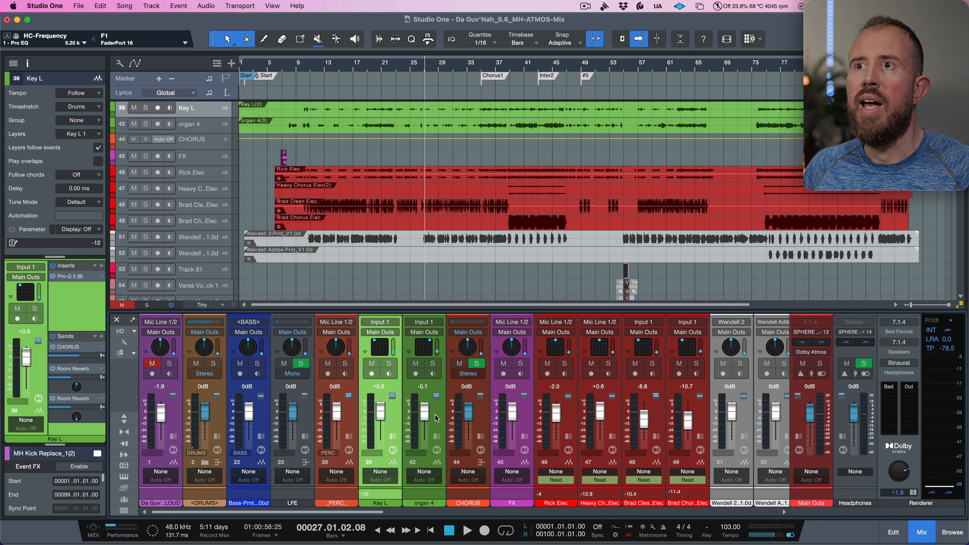
pyautogui.click(437, 418)
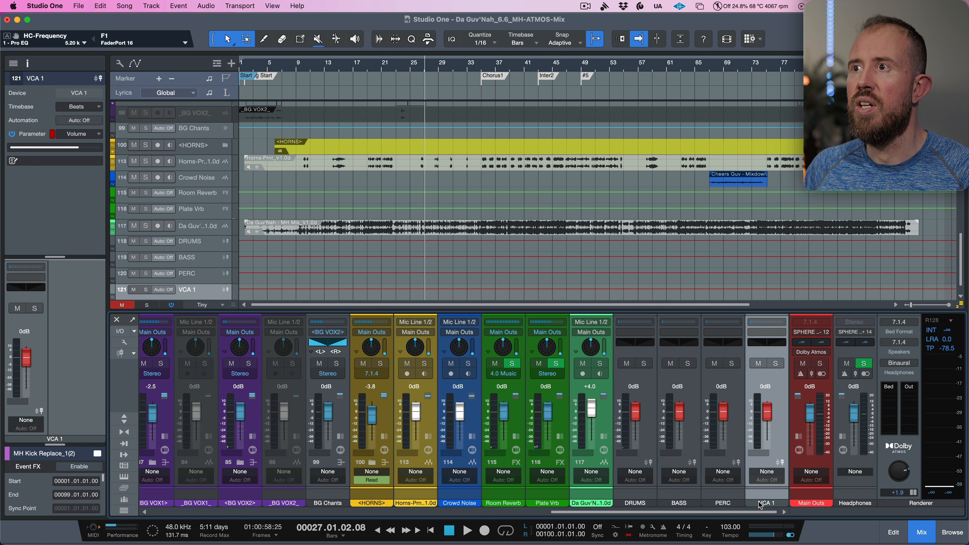
pyautogui.doubleClick(759, 503)
pyautogui.write('KEYS')
pyautogui.press('Return')
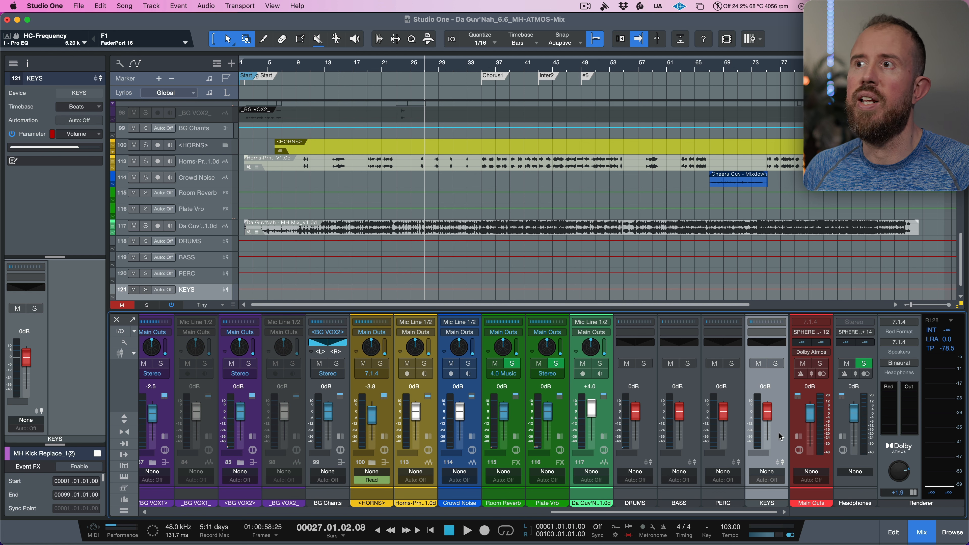
# - Add one VCA for the four electric guitar channels, 46 to 49, and name it GTRS
pyautogui.moveTo(761, 515); pyautogui.dragTo(393, 518)
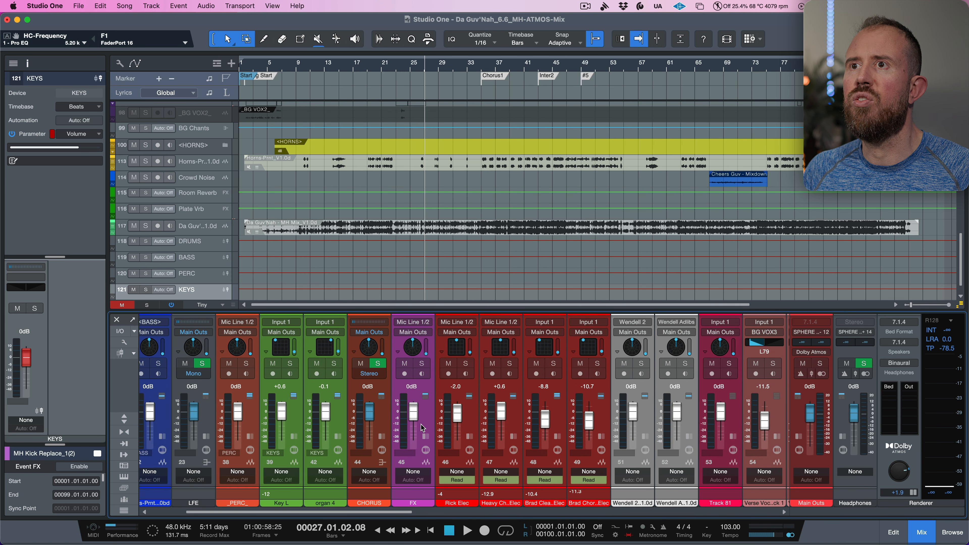
pyautogui.click(473, 422)
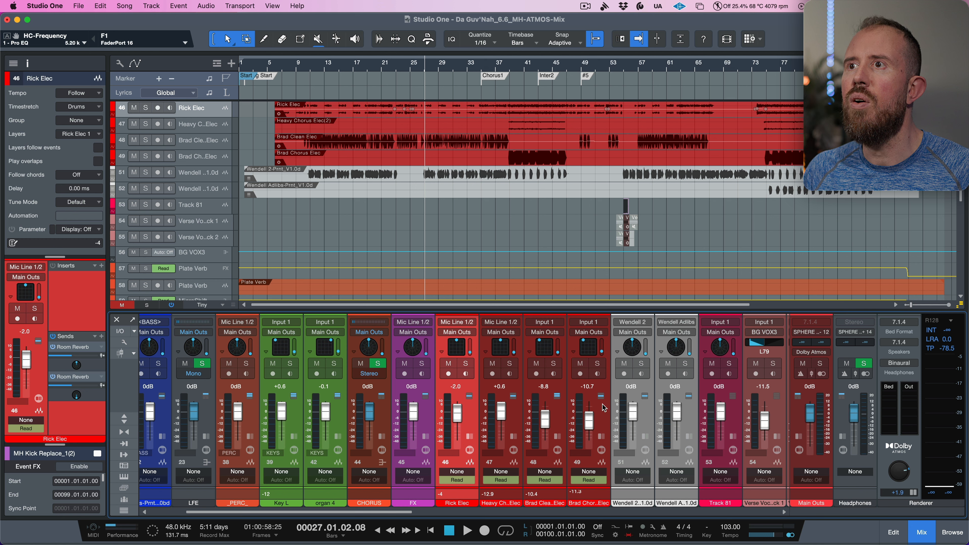
pyautogui.keyDown('shift'); pyautogui.click(604, 420); pyautogui.keyUp('shift')
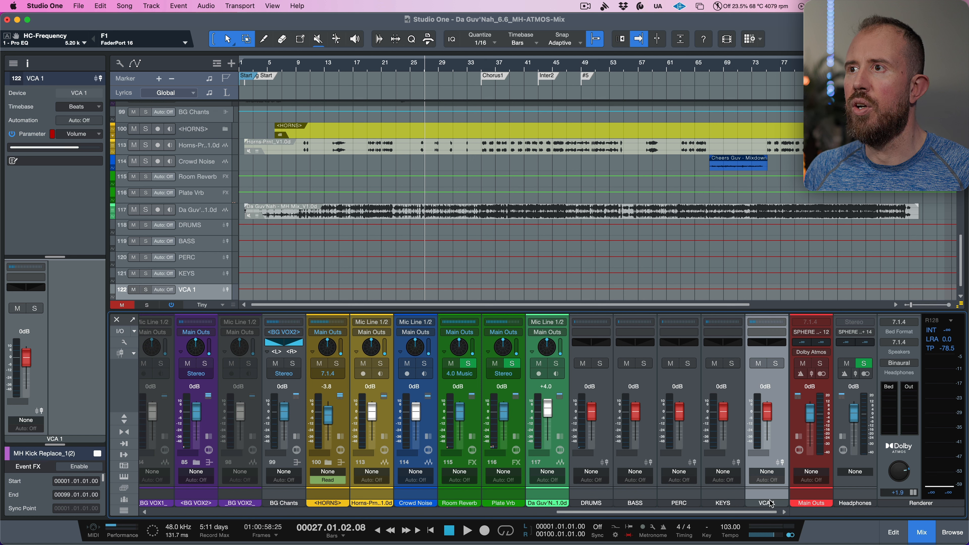
pyautogui.doubleClick(770, 503)
pyautogui.write('GTRS')
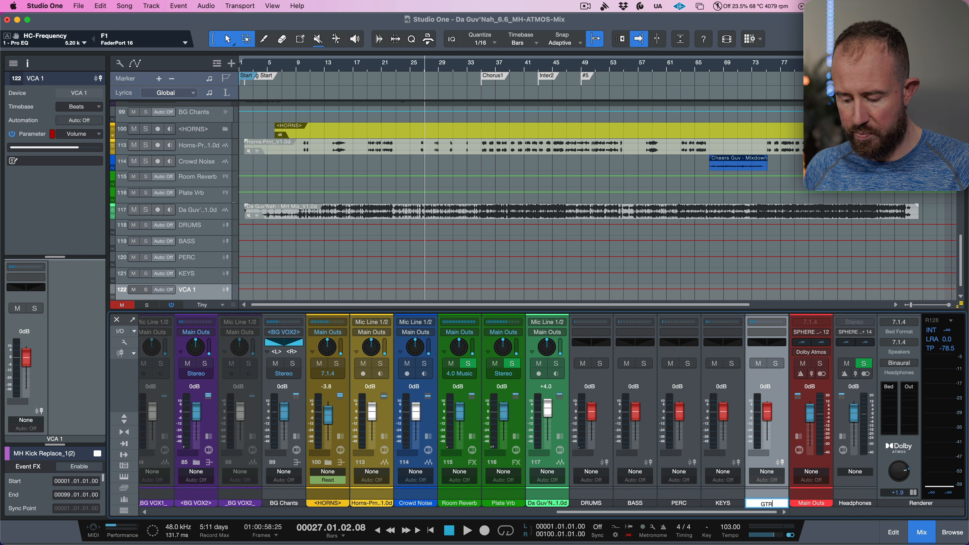
pyautogui.press('Return')
# - Select the two white vocal channels, 51 and 52, in the console
pyautogui.moveTo(765, 511); pyautogui.dragTo(475, 515)
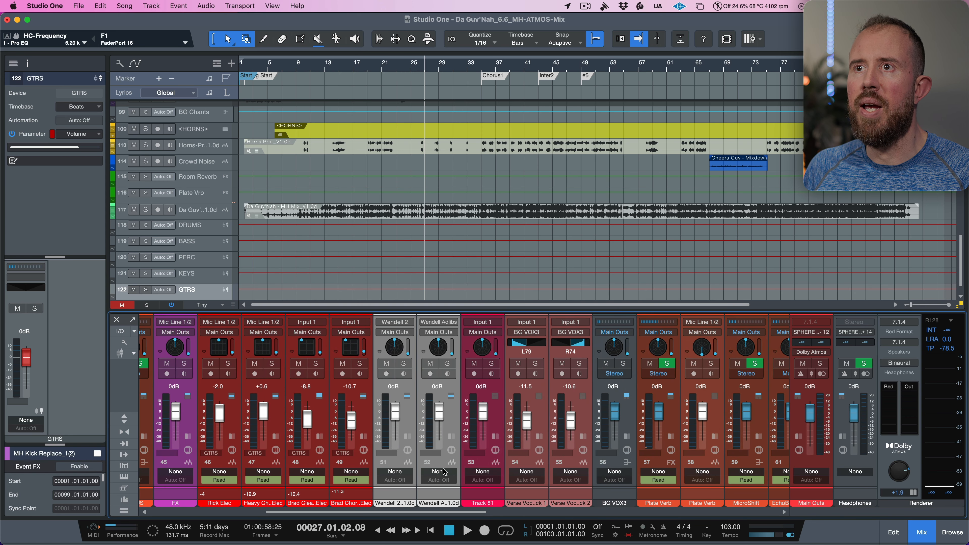
pyautogui.click(409, 424)
pyautogui.keyDown('shift'); pyautogui.click(449, 424); pyautogui.keyUp('shift')
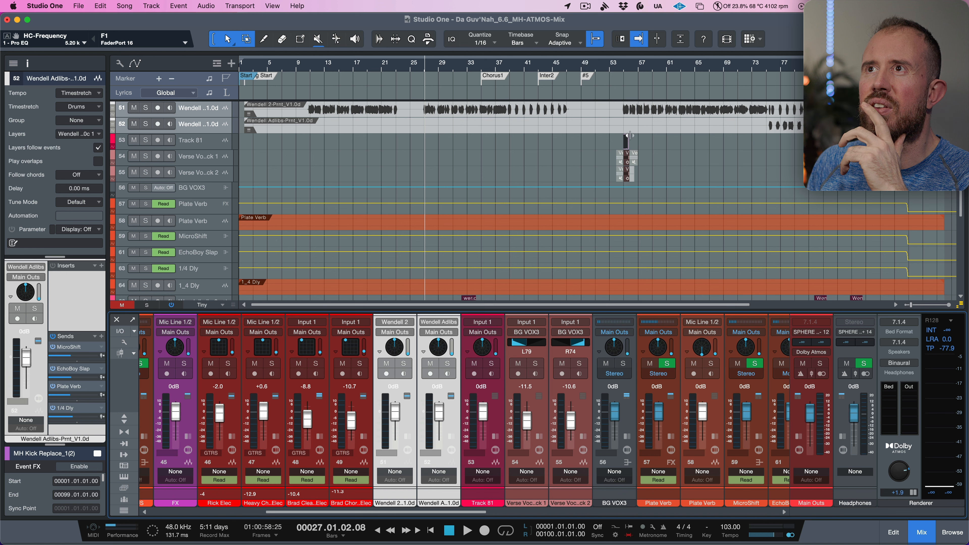
# - Solo Track 81 and play back its clip from just before bar 55
pyautogui.scroll(2, 620, 65)
pyautogui.scroll(3, 621, 65)
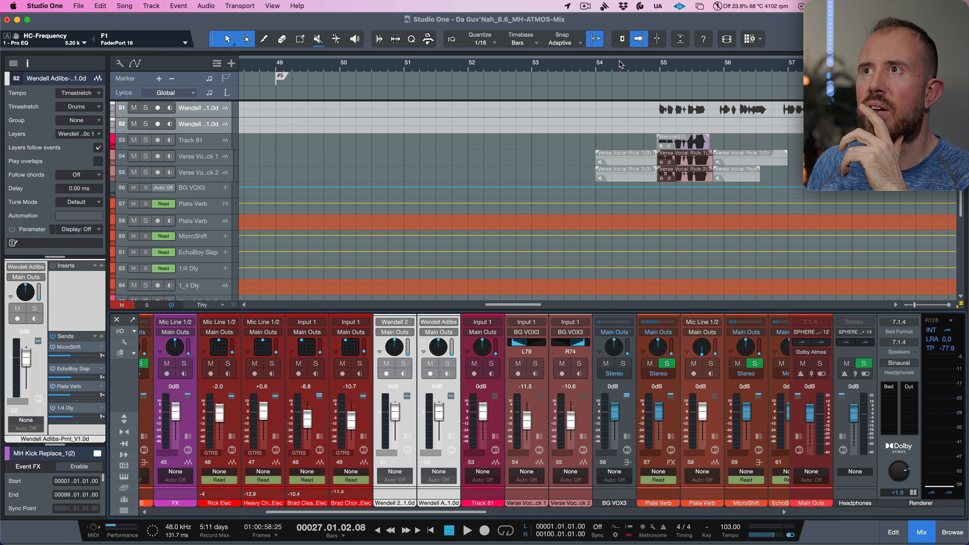
pyautogui.click(654, 72)
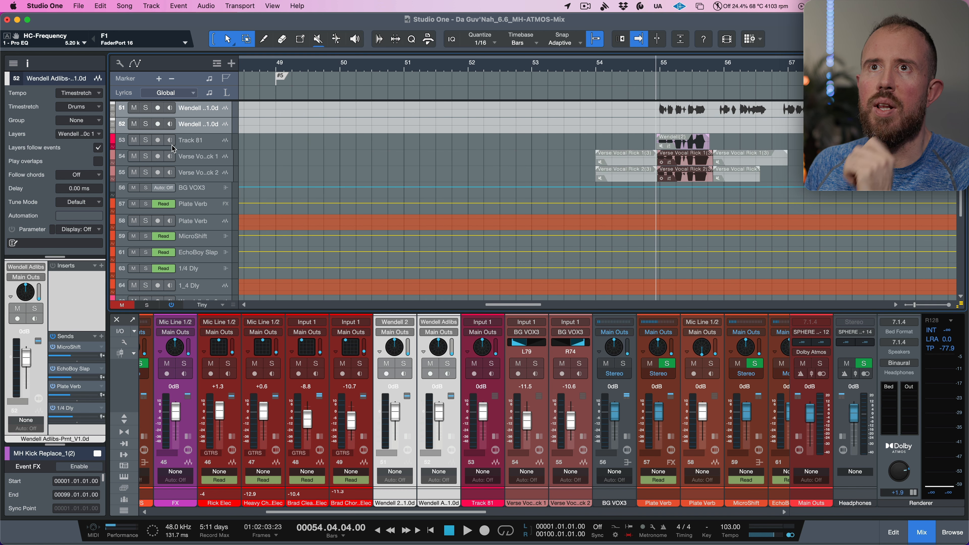
pyautogui.click(146, 141)
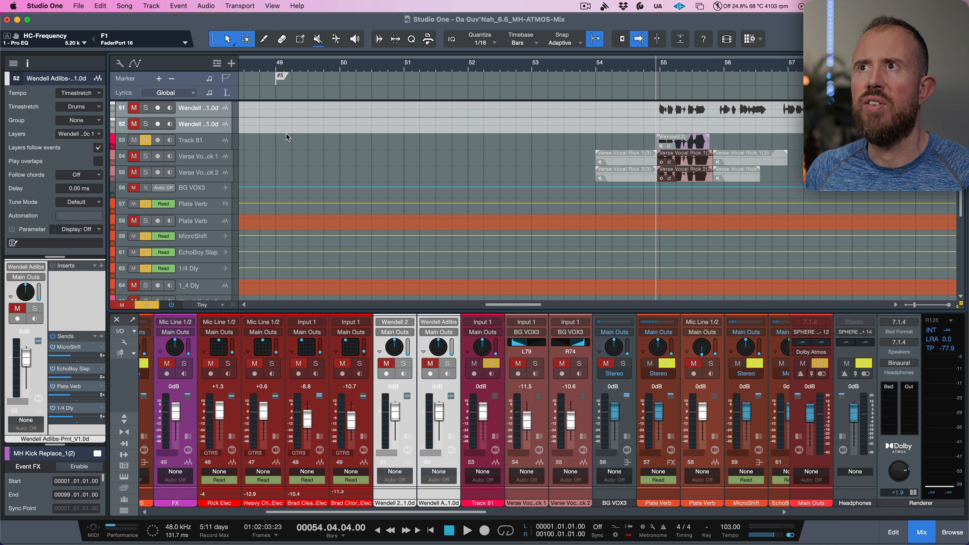
pyautogui.press('space')
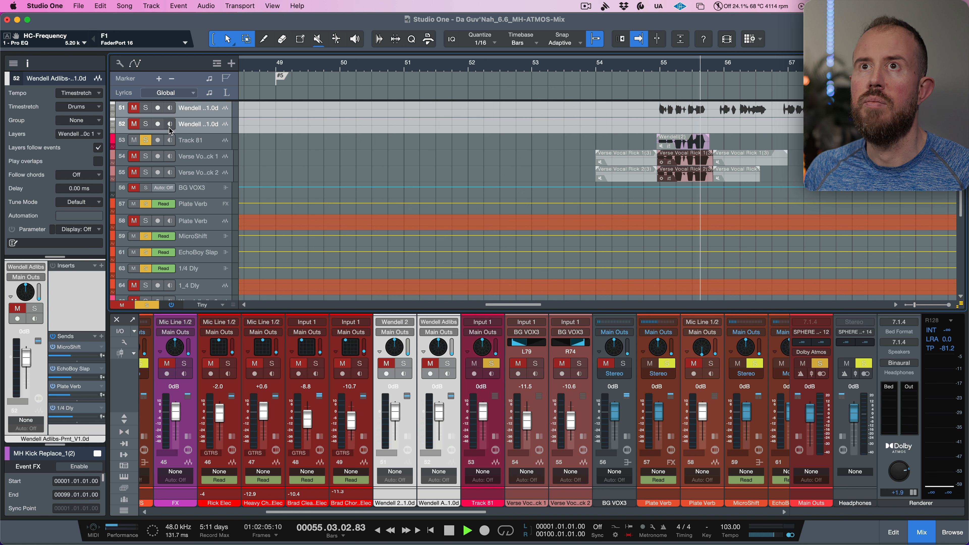
# - Solo the two verse vocal tracks, 54 and 55, and play them back from just before bar 55
pyautogui.press('space')
pyautogui.click(146, 157)
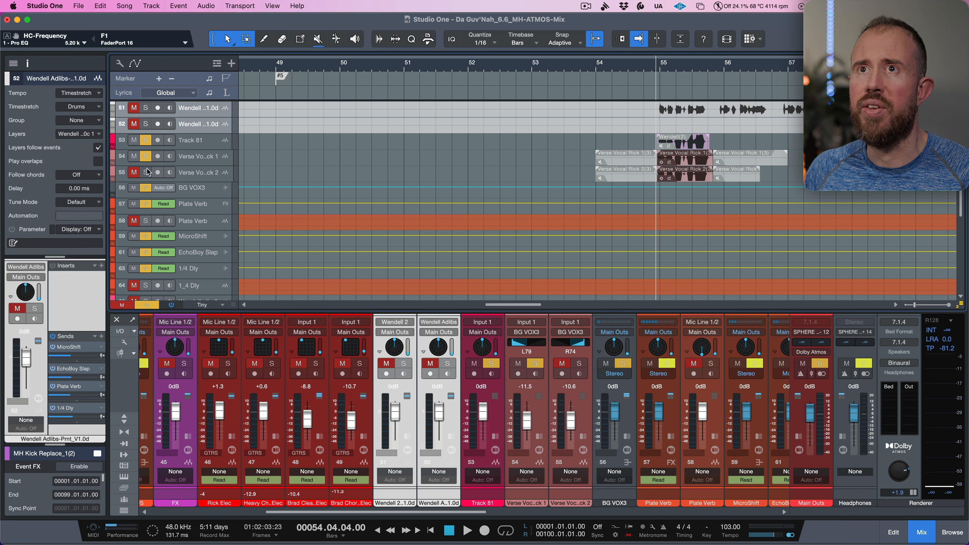
pyautogui.click(146, 173)
pyautogui.press('space')
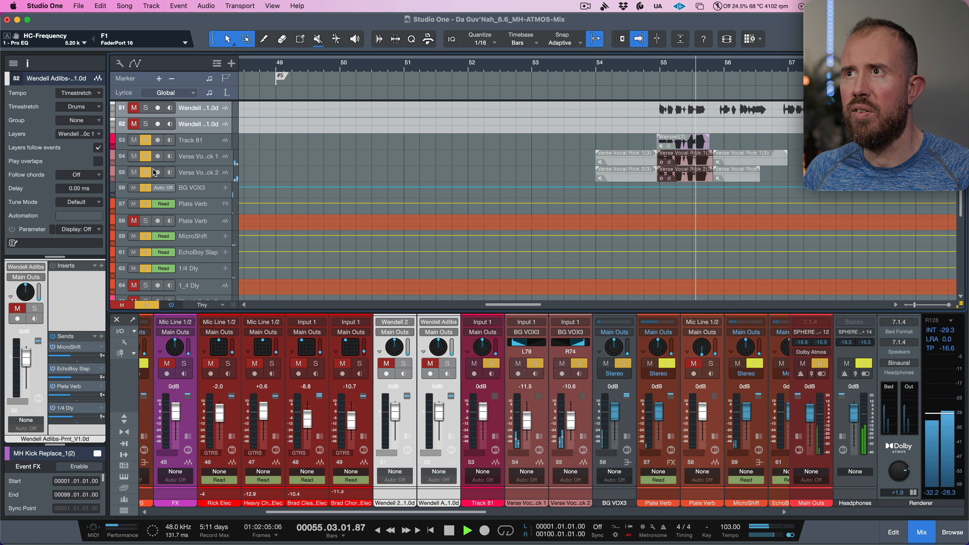
pyautogui.press('space')
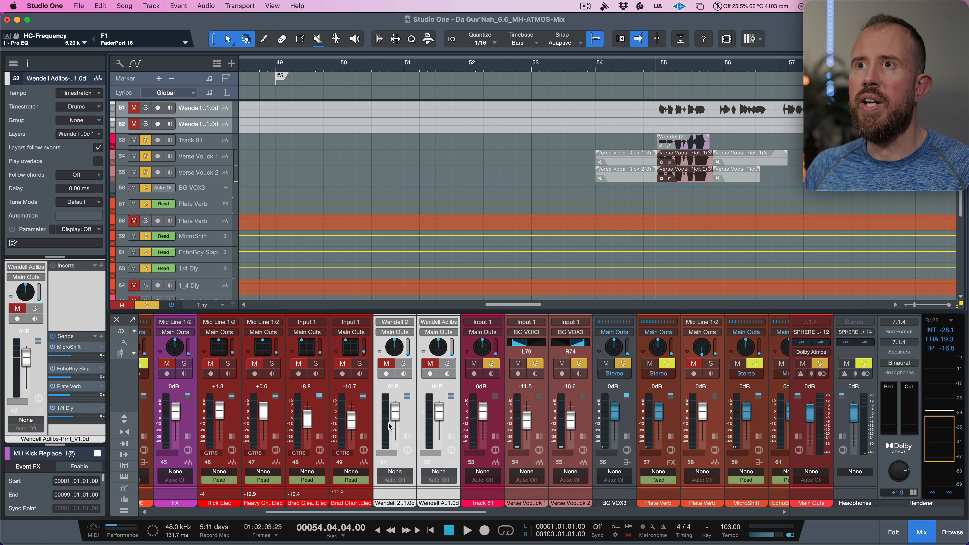
# - Add one VCA for the two white vocal channels, 51 and 52, and name it LD VOX
pyautogui.click(408, 418)
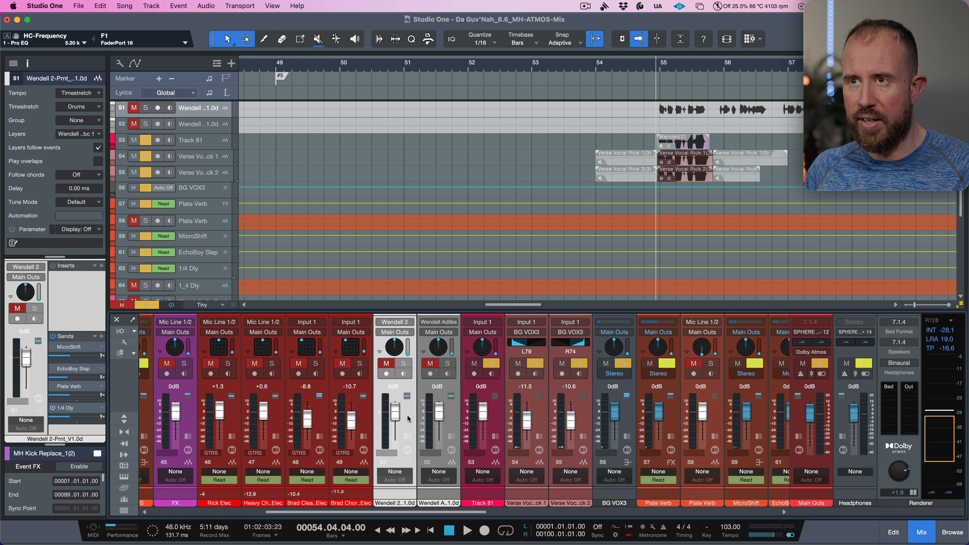
pyautogui.click(448, 414)
pyautogui.hotkey('shift', 'v')
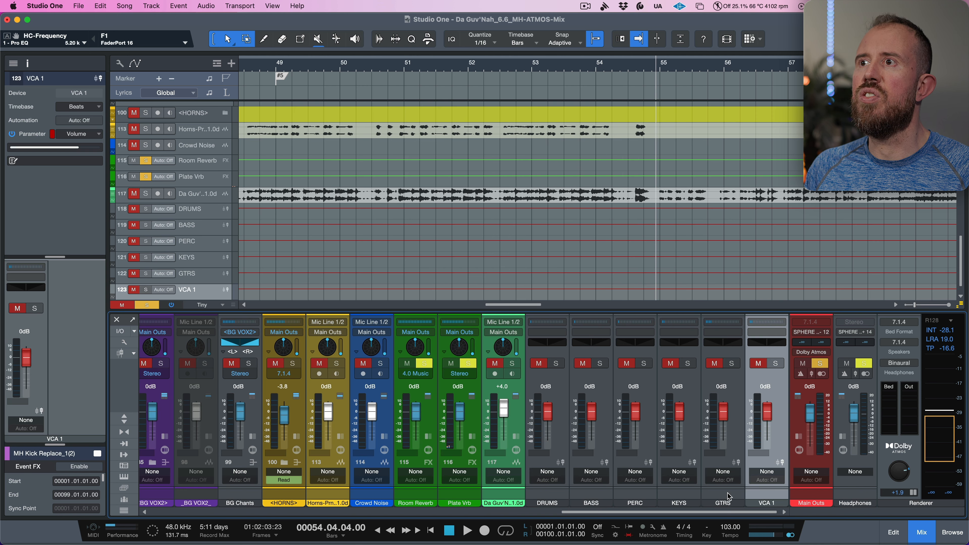
pyautogui.doubleClick(774, 503)
pyautogui.write('LD L')
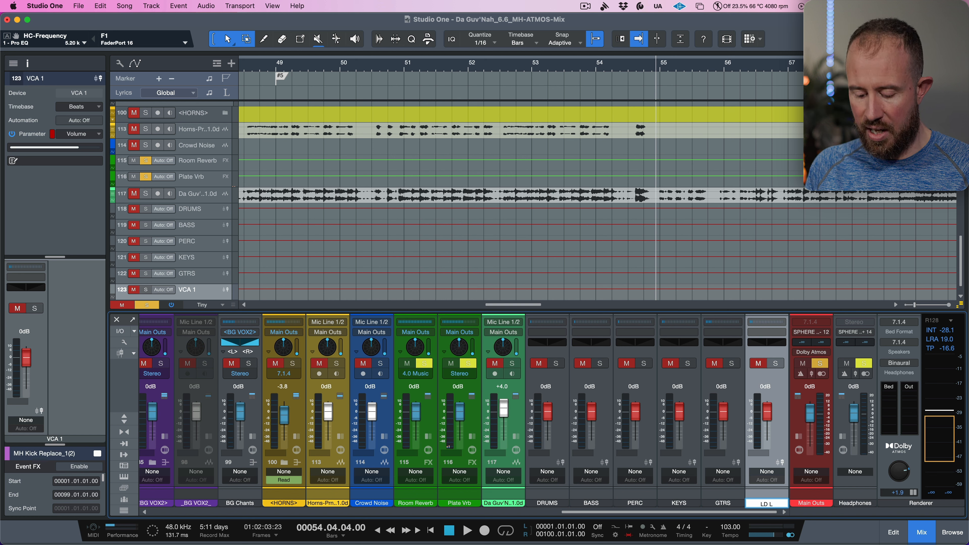
pyautogui.press('BackSpace')
pyautogui.write('VOX')
pyautogui.press('Return')
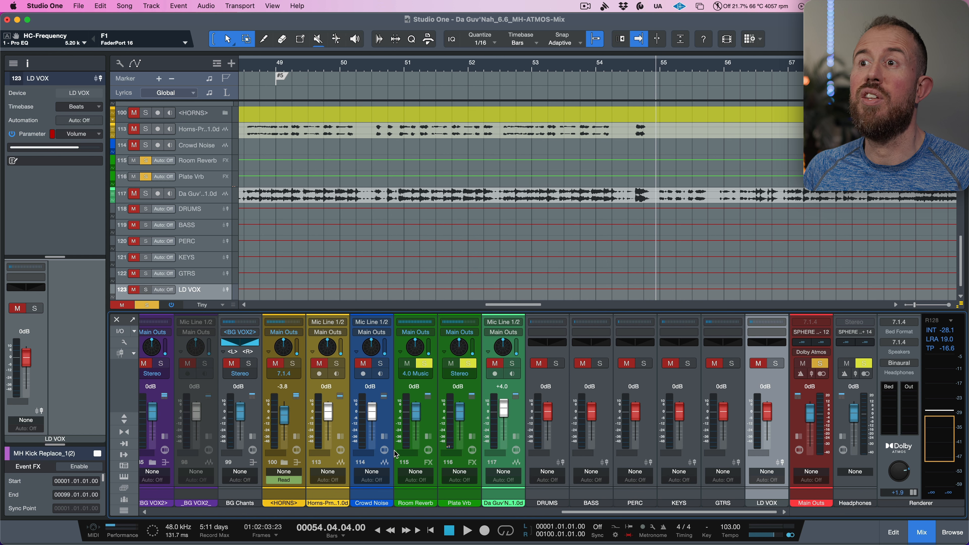
# - Clear all solos and assign the printed Plate Verb and 1_4 Dly channels, 58 and 64, to the LD VOX VCA
pyautogui.moveTo(610, 514); pyautogui.dragTo(412, 508)
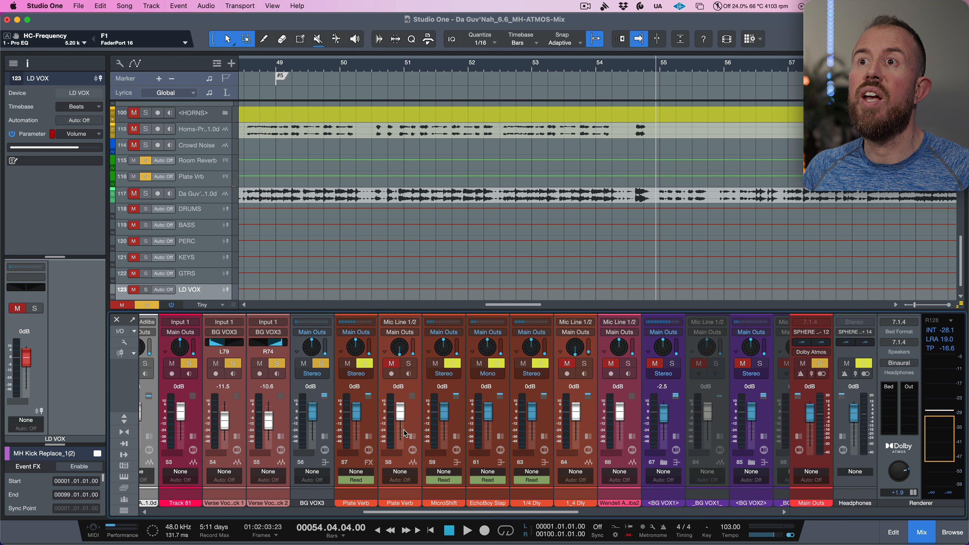
pyautogui.click(418, 414)
pyautogui.hotkey('shift', 's')
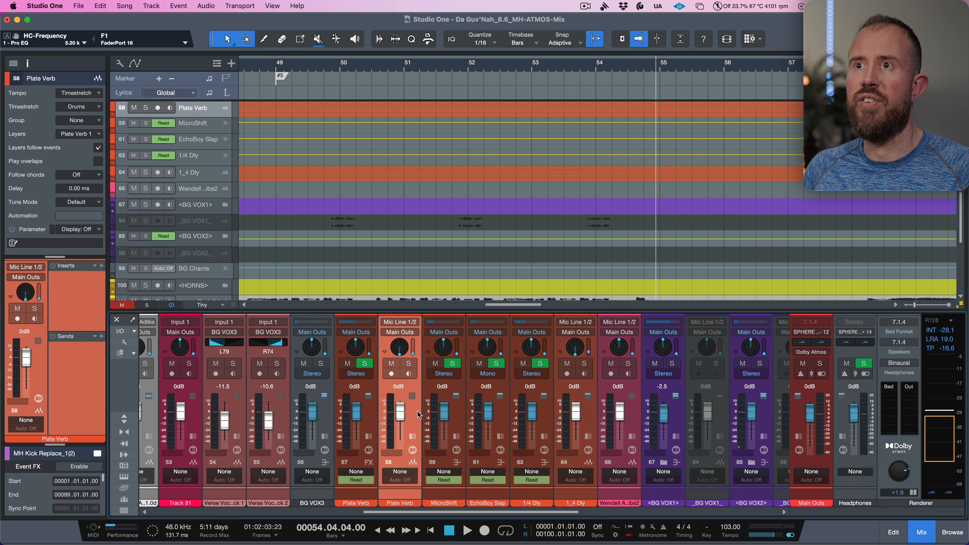
pyautogui.click(591, 422)
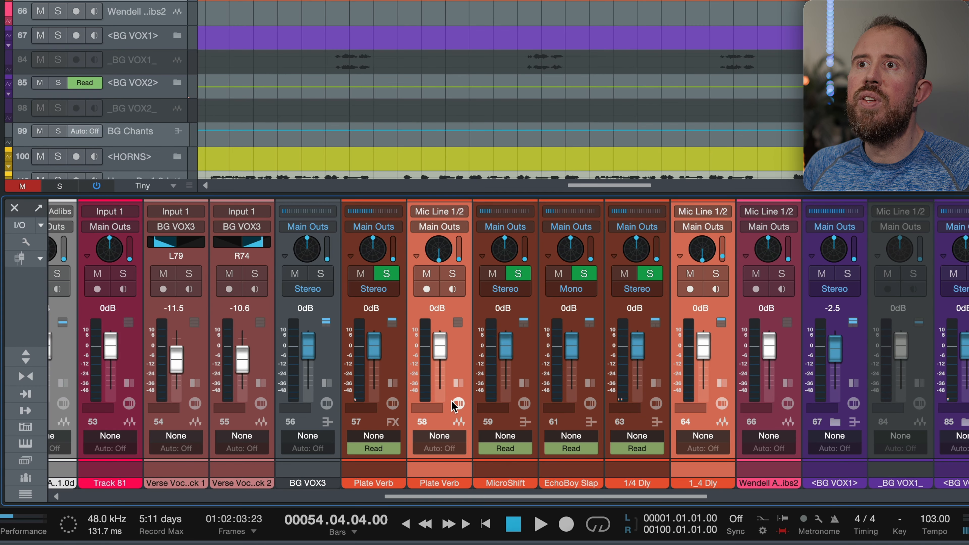
pyautogui.click(430, 409)
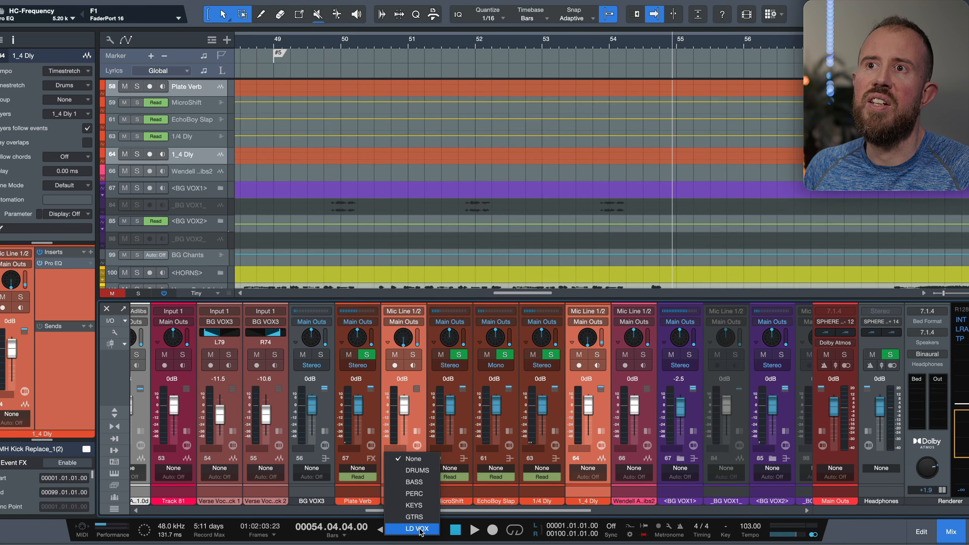
pyautogui.click(458, 522)
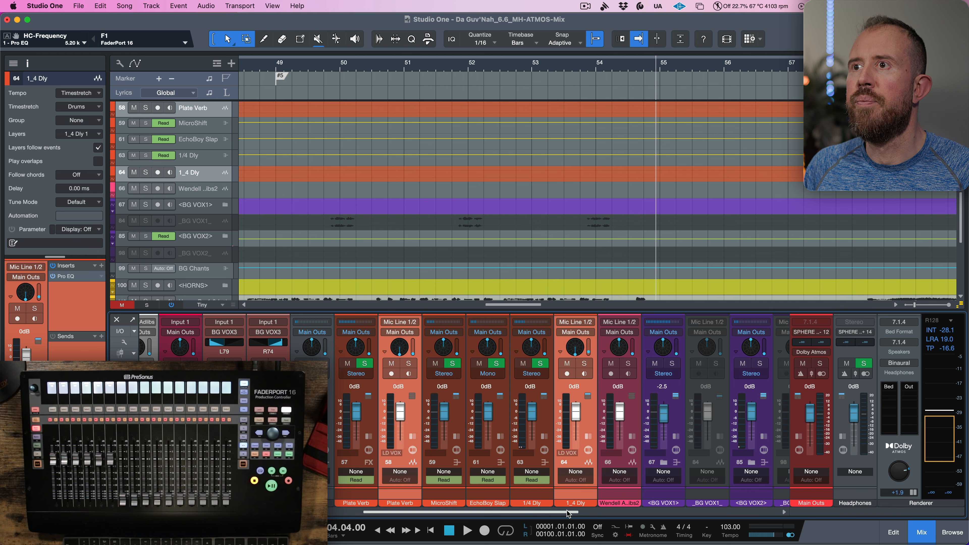
# - Add a VCA for the <HORNS> folder channel, number 100, and name it HORNS
pyautogui.hscroll(5, 595, 512)
pyautogui.hscroll(4, 597, 515)
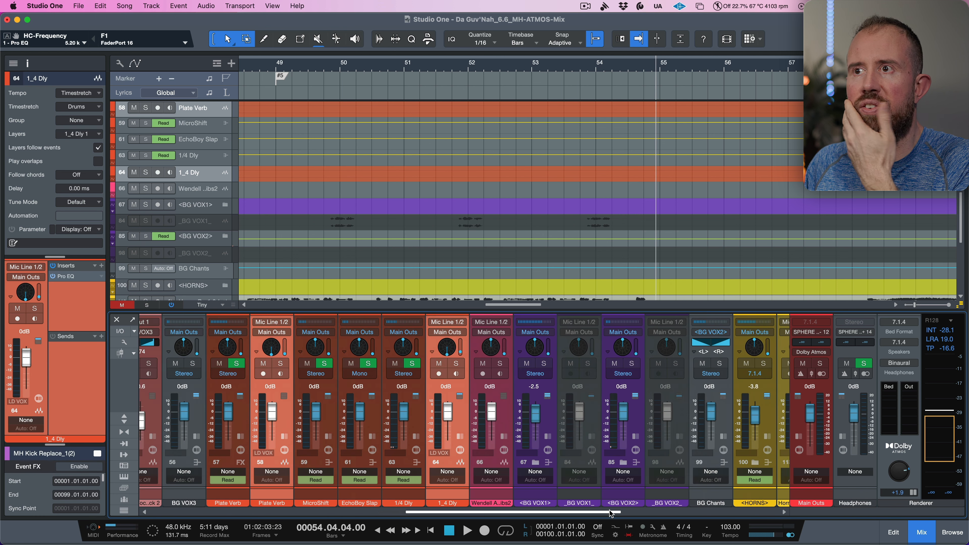
pyautogui.hscroll(4, 614, 496)
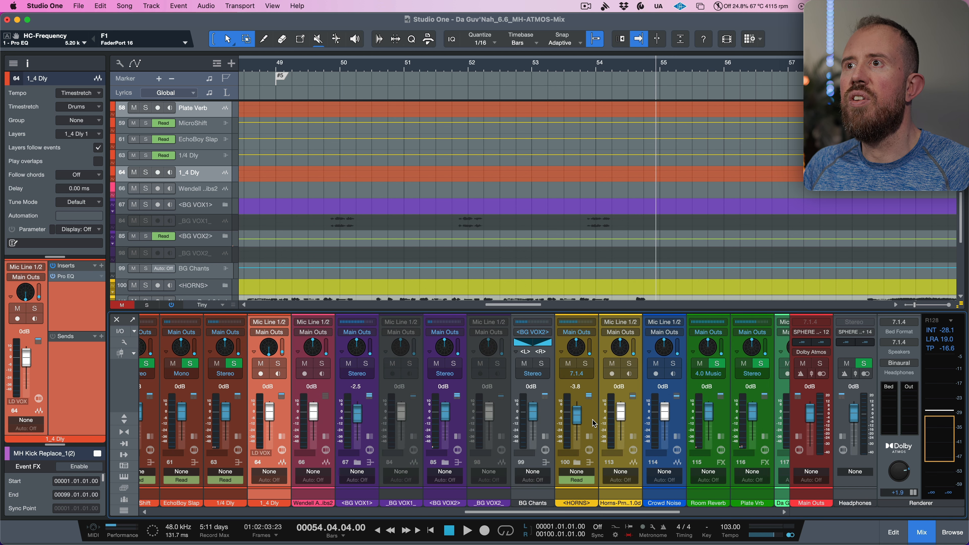
pyautogui.click(594, 422)
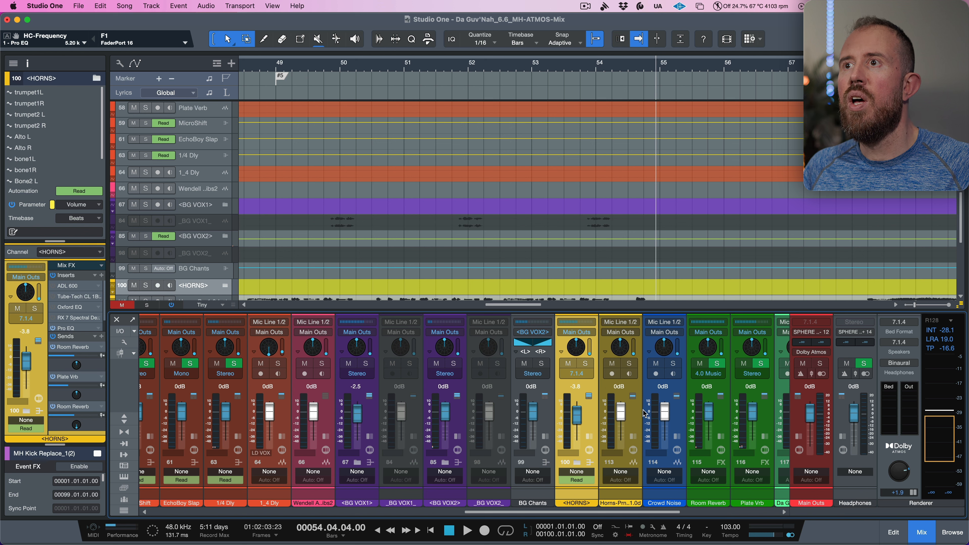
pyautogui.scroll(-5, 344, 195)
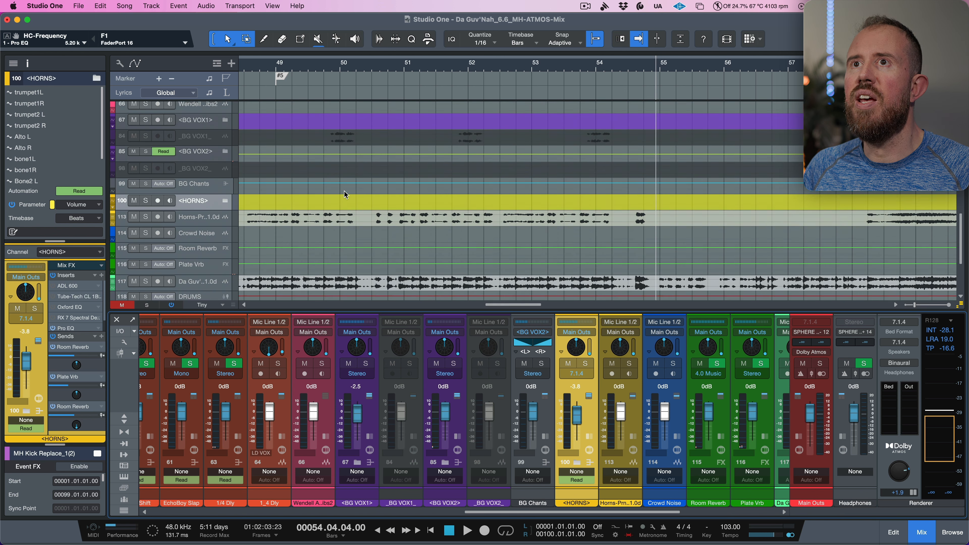
pyautogui.click(202, 215)
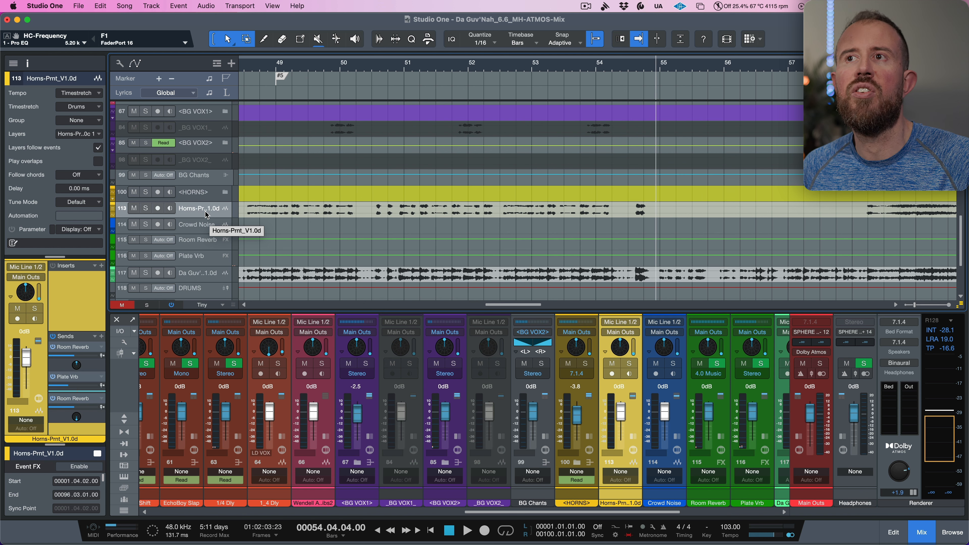
pyautogui.click(594, 410)
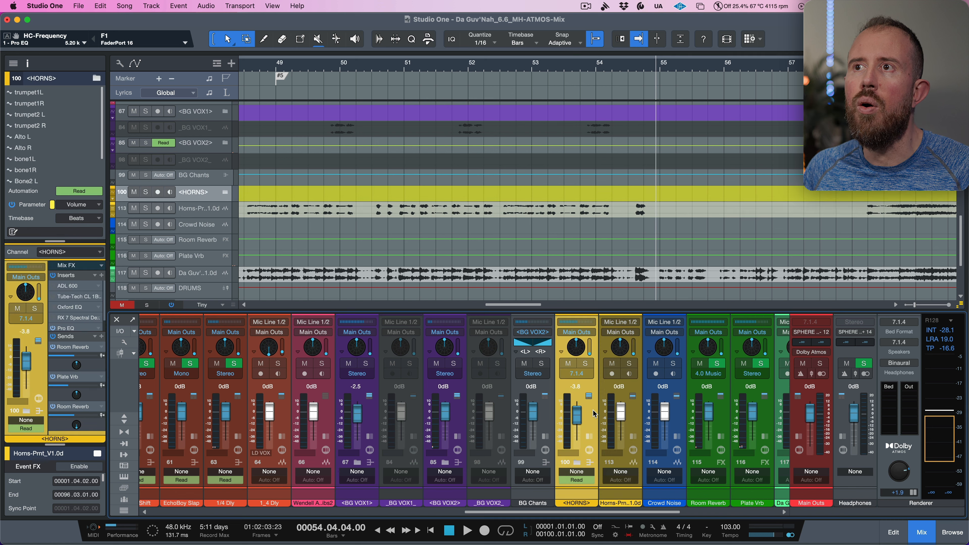
pyautogui.rightClick(594, 409)
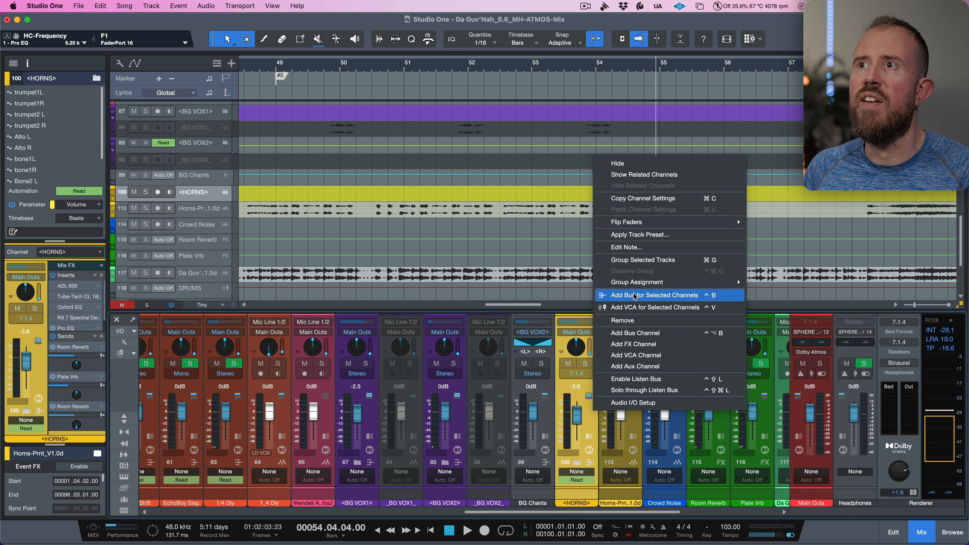
pyautogui.click(635, 308)
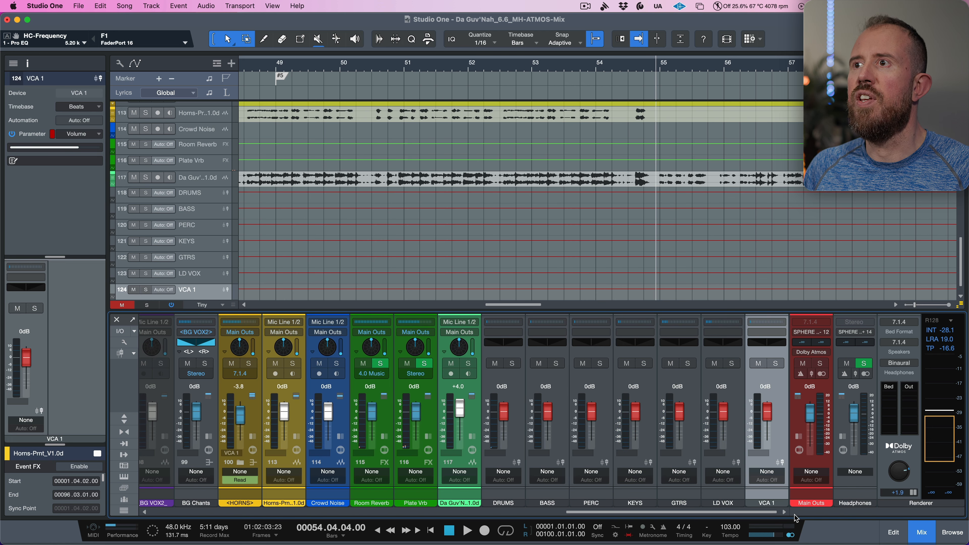
pyautogui.doubleClick(773, 504)
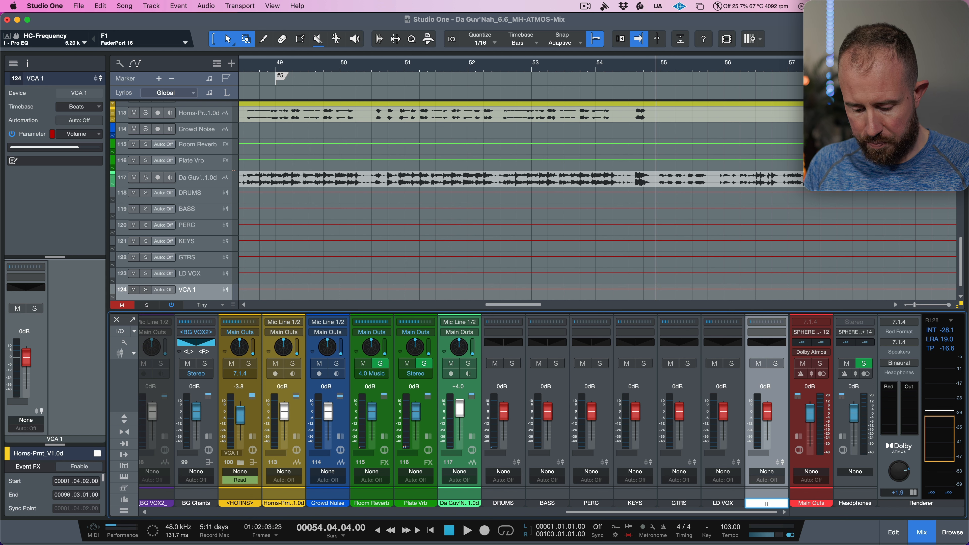
pyautogui.write('HORNS')
pyautogui.press('Return')
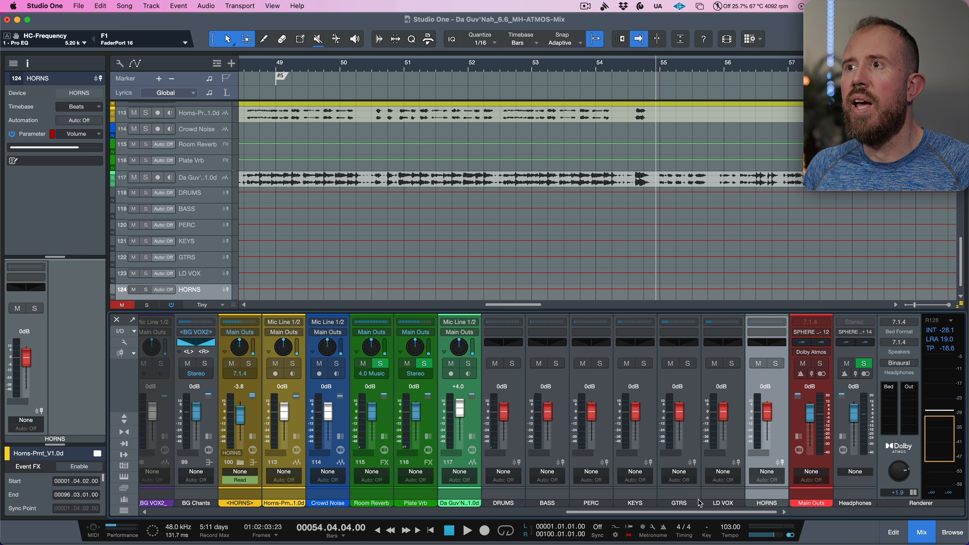
# - Add a VCA for the muted stereo mix channel, number 1, and name it 2.0 MIX
pyautogui.moveTo(640, 514); pyautogui.dragTo(574, 517)
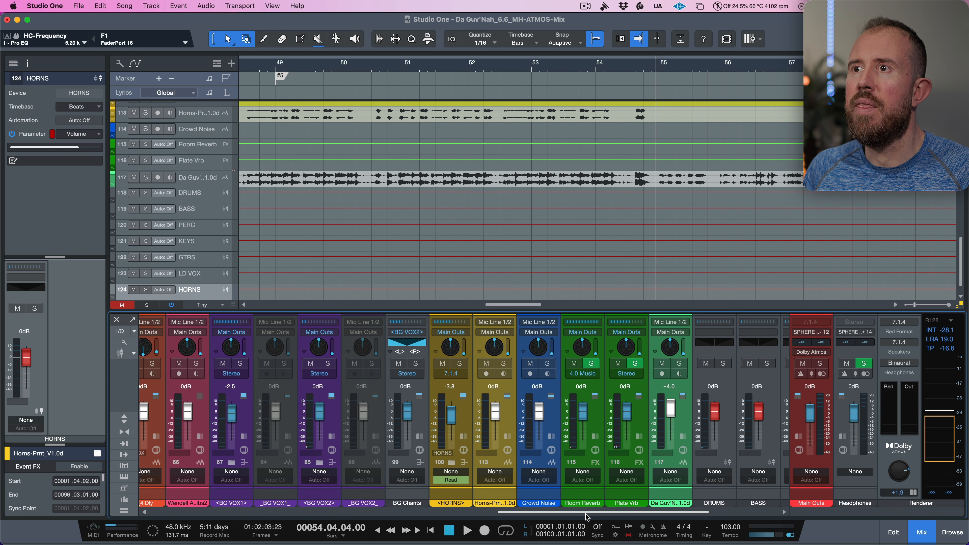
pyautogui.moveTo(589, 514); pyautogui.dragTo(242, 512)
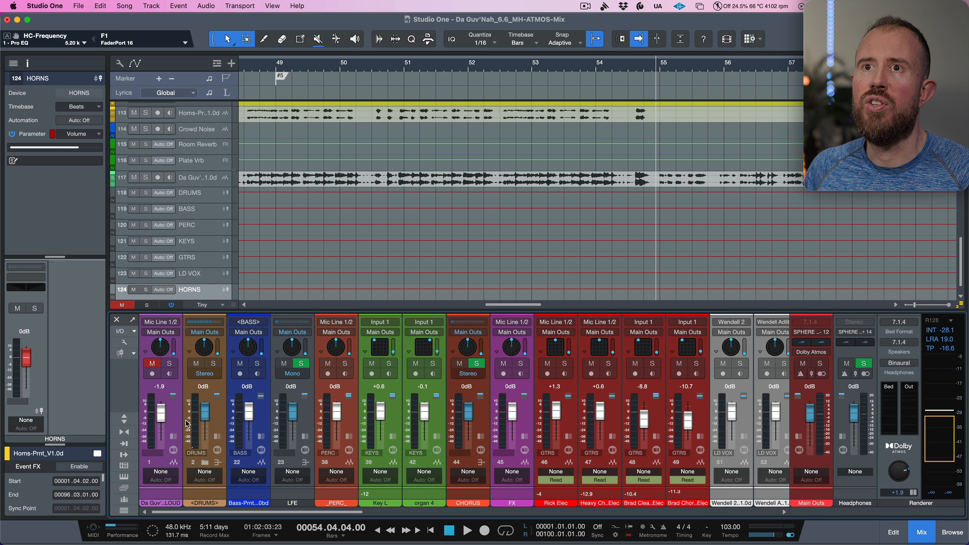
pyautogui.click(173, 414)
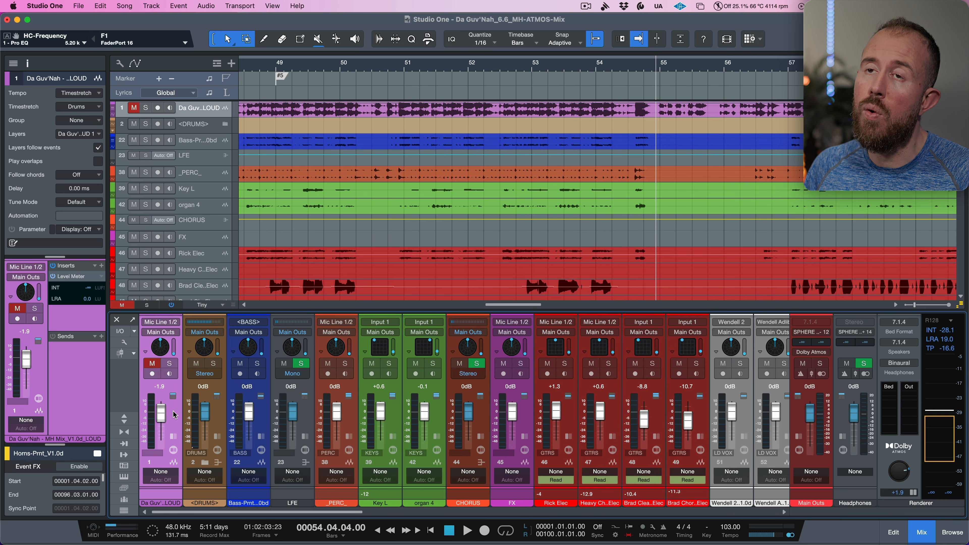
pyautogui.rightClick(173, 415)
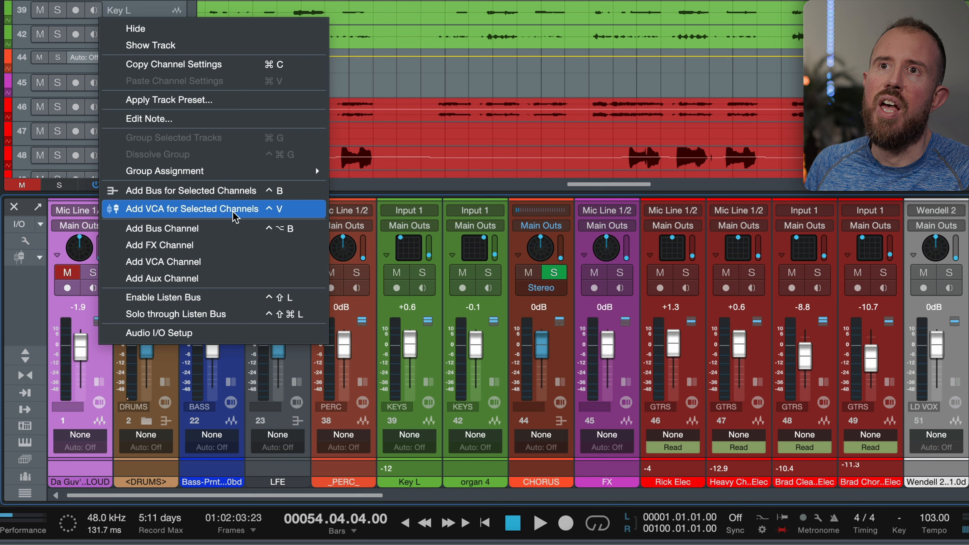
pyautogui.click(218, 212)
pyautogui.doubleClick(805, 499)
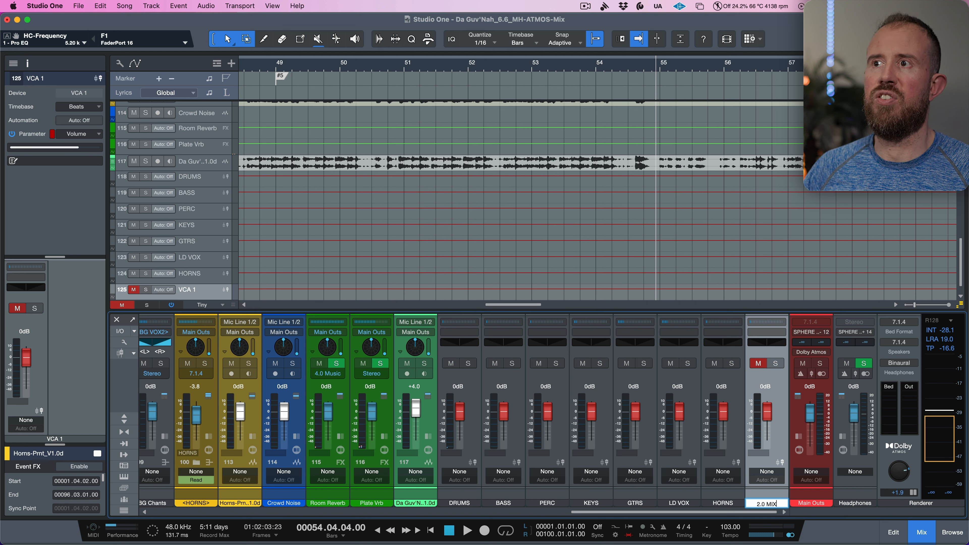
pyautogui.press('Return')
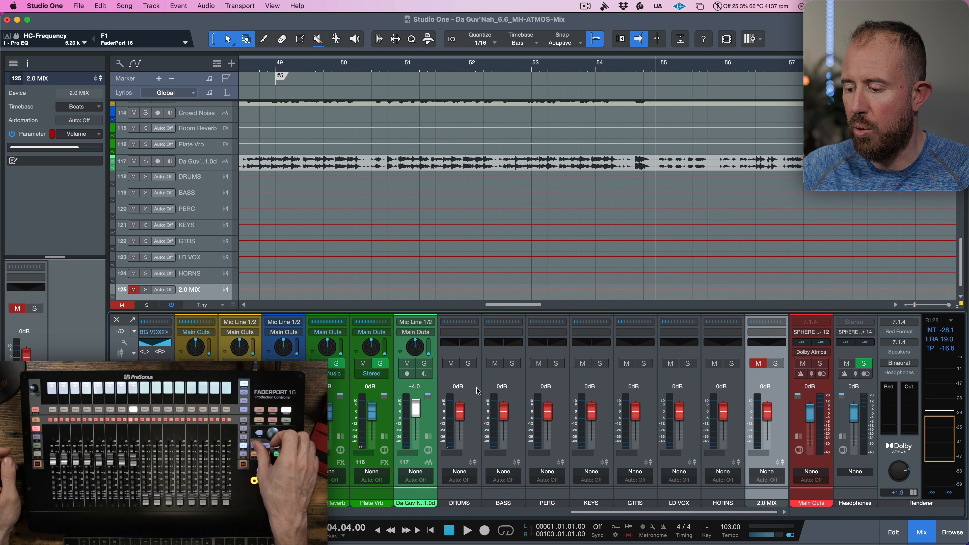
# - Select the DRUMS VCA channel, solo it and play back the song to audition the drums
pyautogui.press('Up')
pyautogui.press('Up')
pyautogui.press('Up')
pyautogui.press('Up')
pyautogui.press('Up')
pyautogui.press('Up')
pyautogui.press('Up')
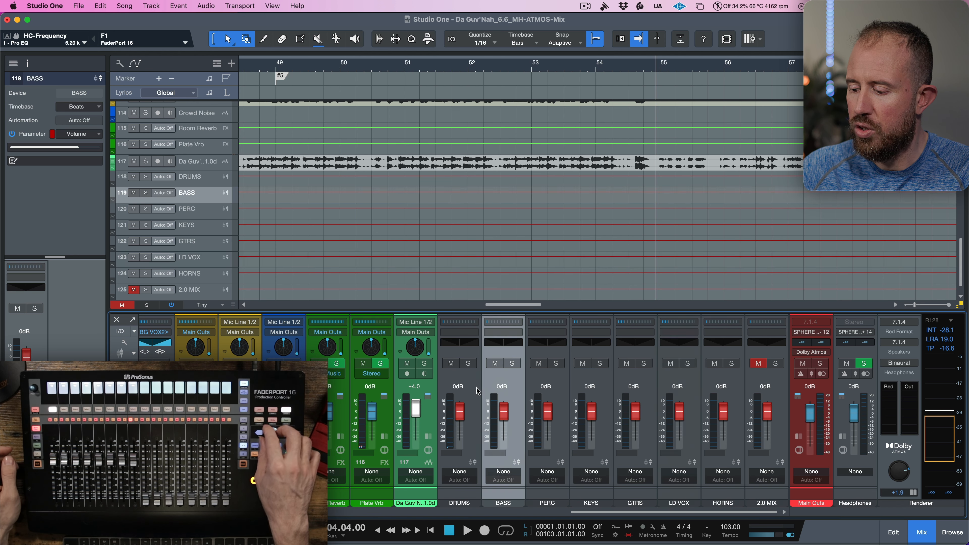
pyautogui.press('s')
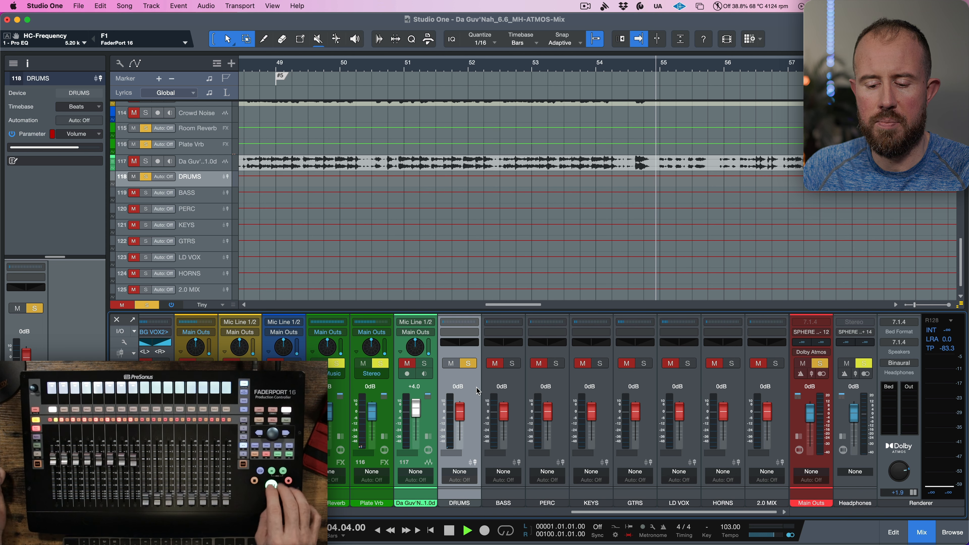
pyautogui.press('Home')
pyautogui.press('space')
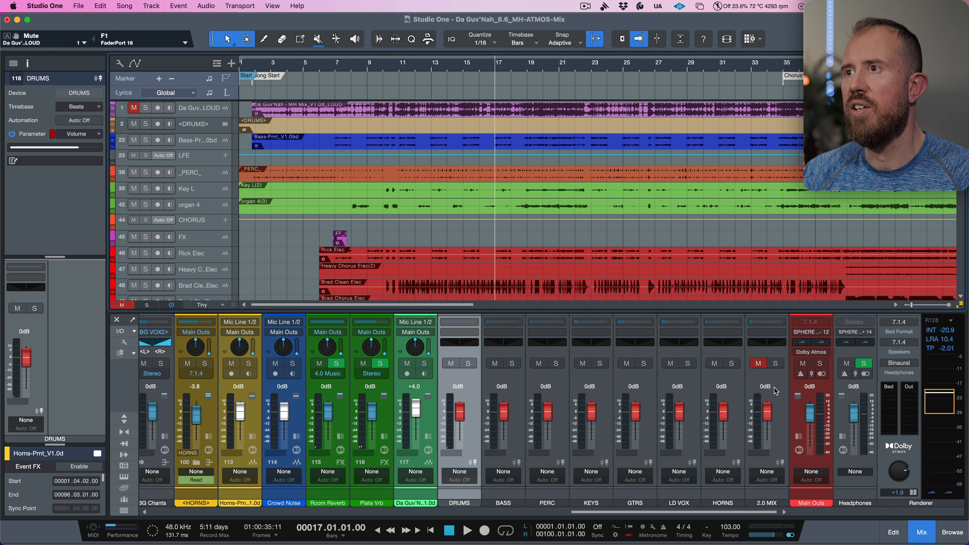
# - Look up the Solo follows Selection setting in the arrangement options, then close the options
pyautogui.click(734, 420)
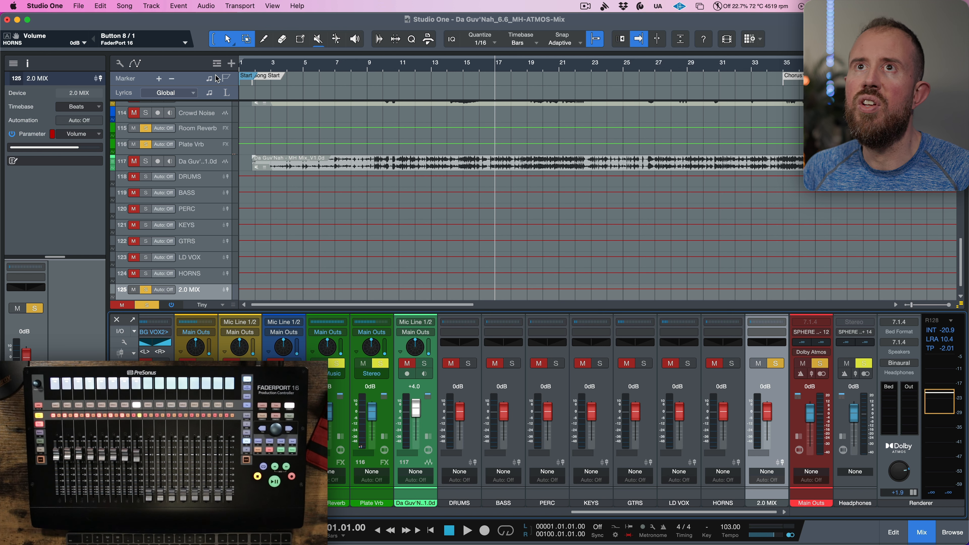
pyautogui.click(119, 63)
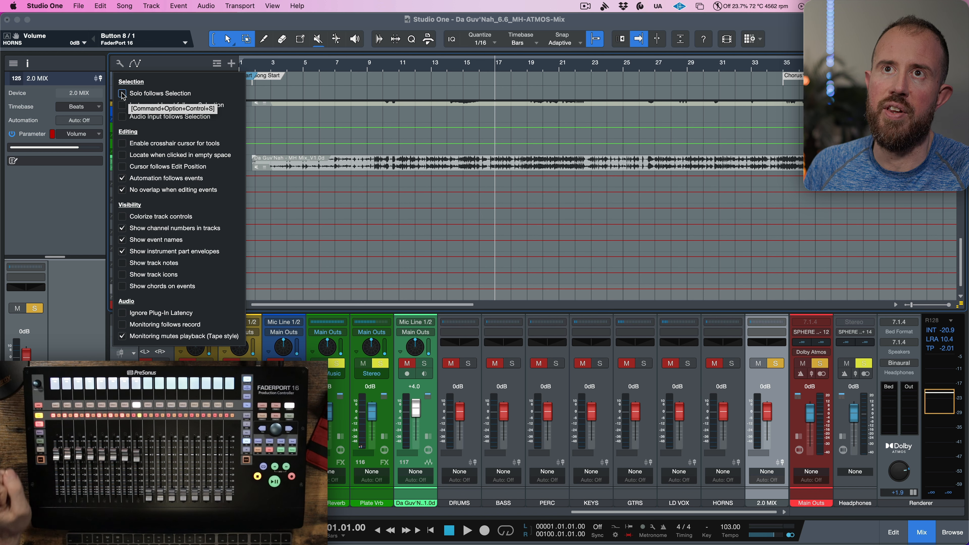
pyautogui.click(178, 21)
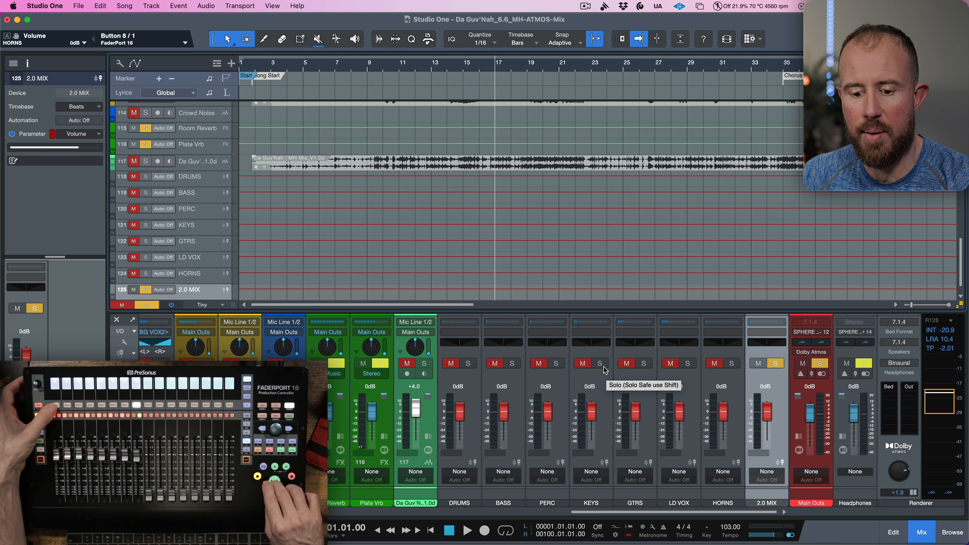
# - Play back the soloed 2.0 MIX from the Chorus marker at bar 35
pyautogui.press('space')
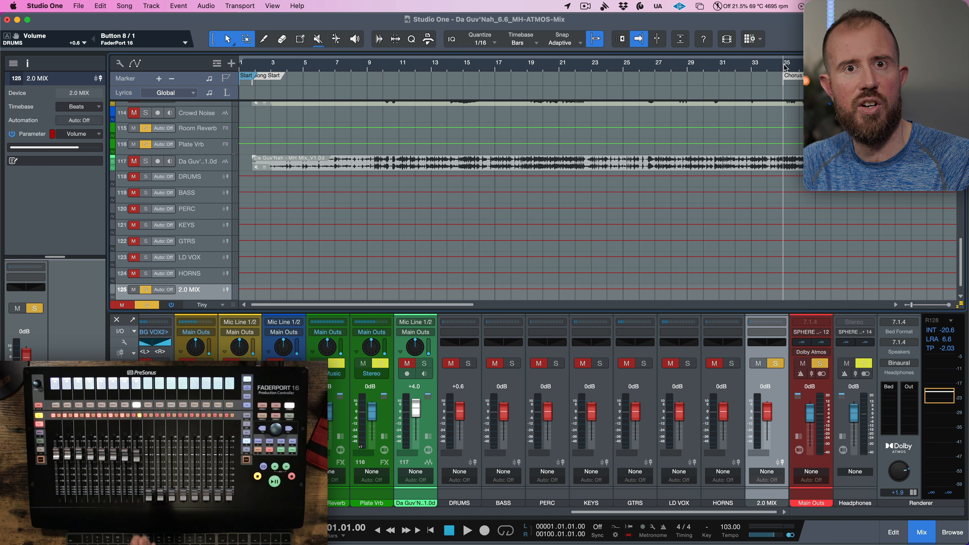
pyautogui.press('space')
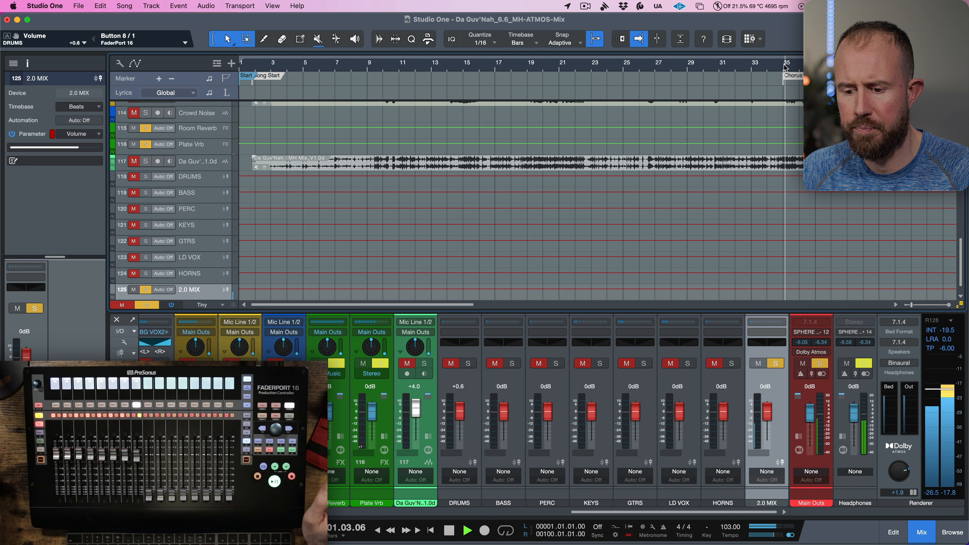